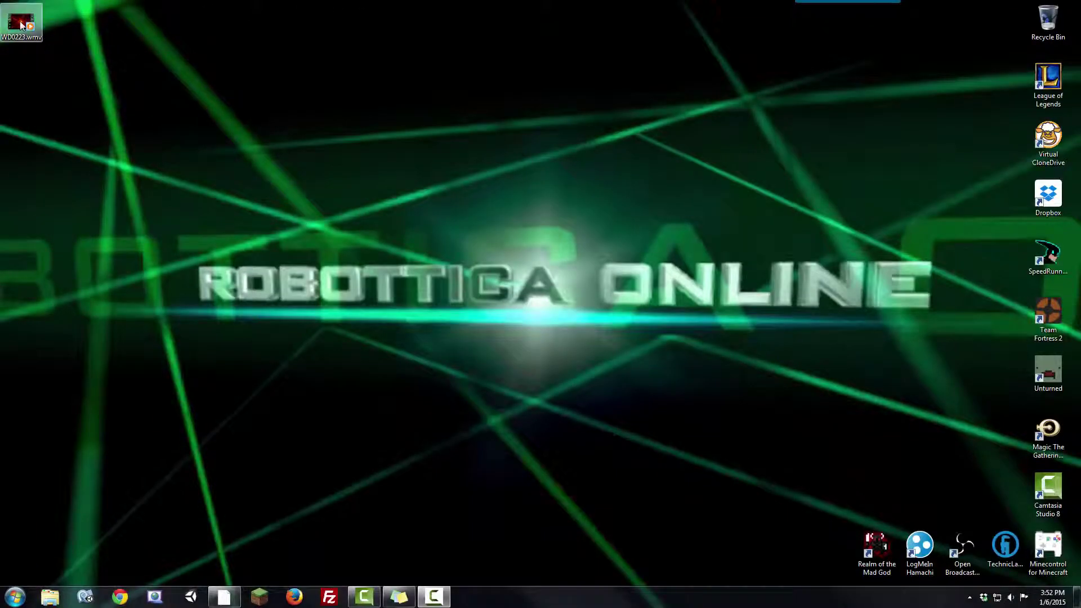
# - Move WD0223.wmv on the desktop and restore a smaller Camtasia window beside it
pyautogui.moveTo(20, 22)
pyautogui.mouseDown()
pyautogui.moveTo(37, 33)
pyautogui.moveTo(120, 26)
pyautogui.moveTo(35, 19)
pyautogui.mouseUp()
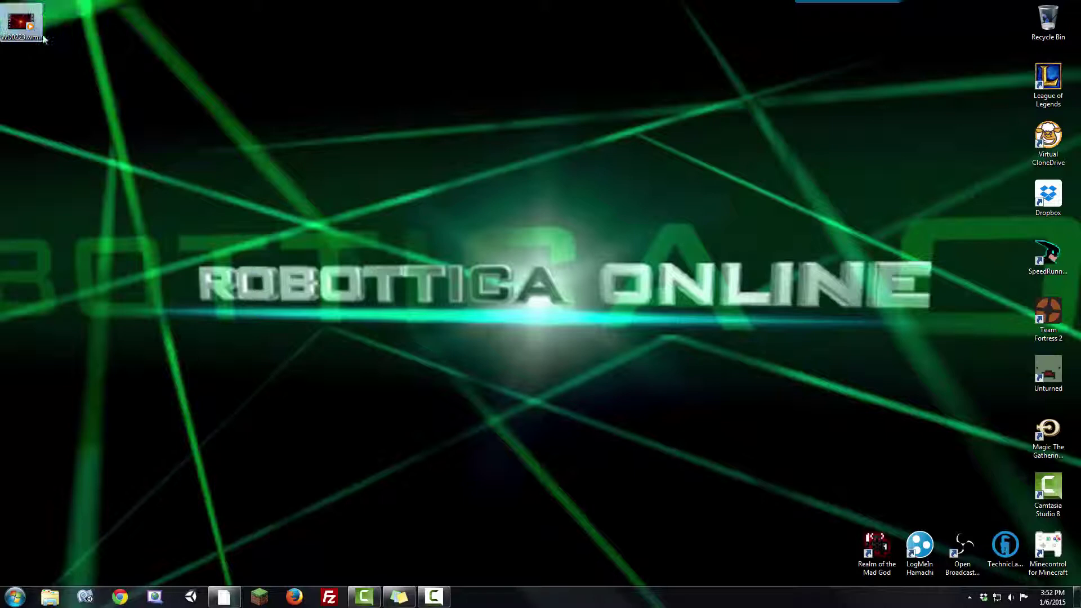
pyautogui.moveTo(149, 227); pyautogui.dragTo(957, 327)
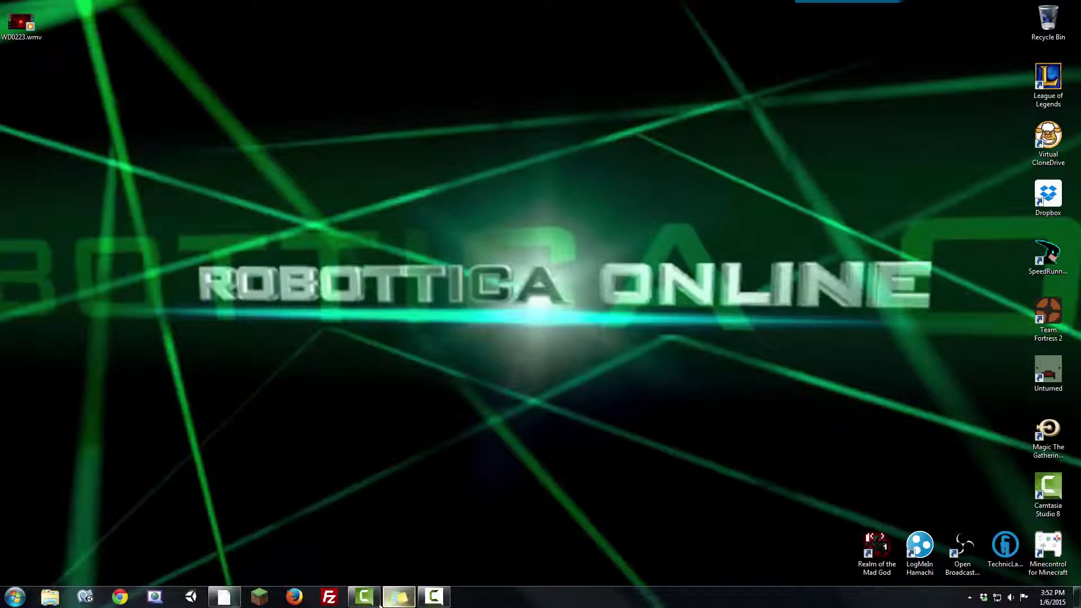
pyautogui.click(336, 507)
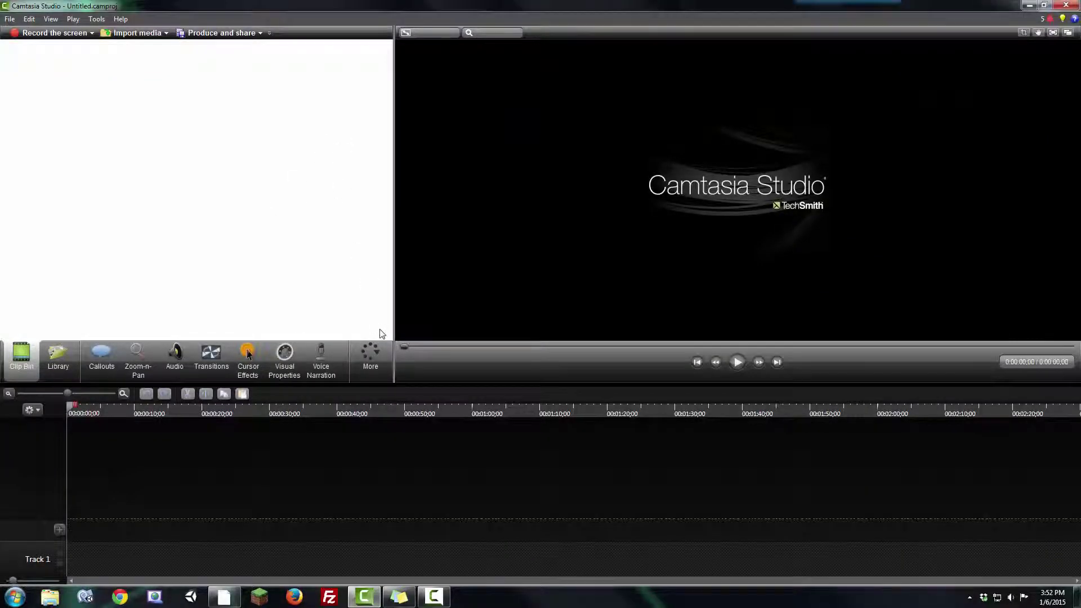
pyautogui.moveTo(443, 5); pyautogui.dragTo(569, 71)
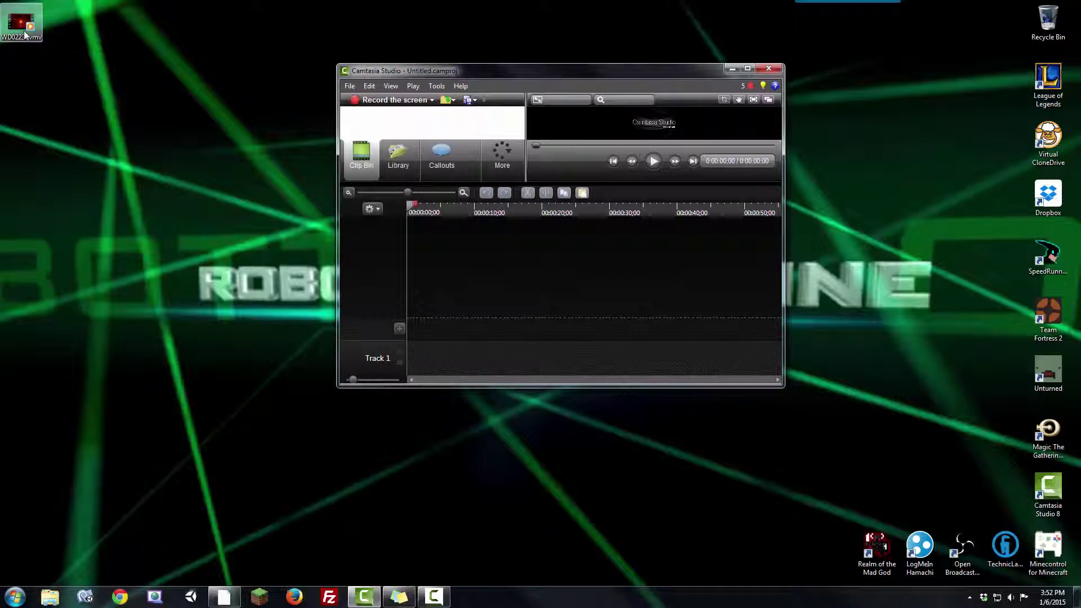
# - Bring WD0223.wmv into the Clip Bin, then maximize Camtasia and widen the bin
pyautogui.moveTo(21, 24); pyautogui.dragTo(400, 122)
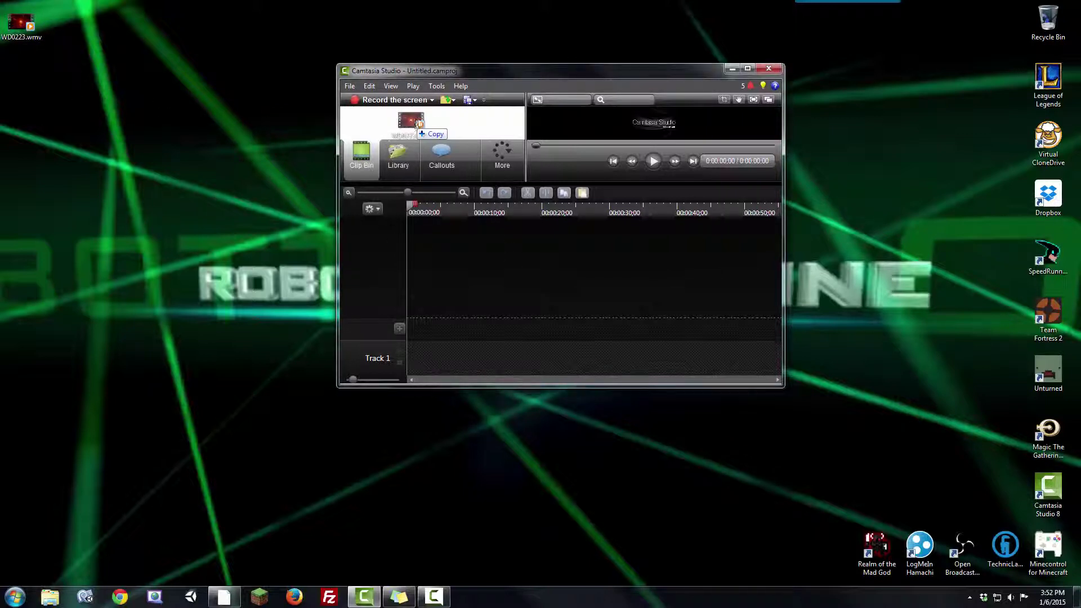
pyautogui.click(747, 68)
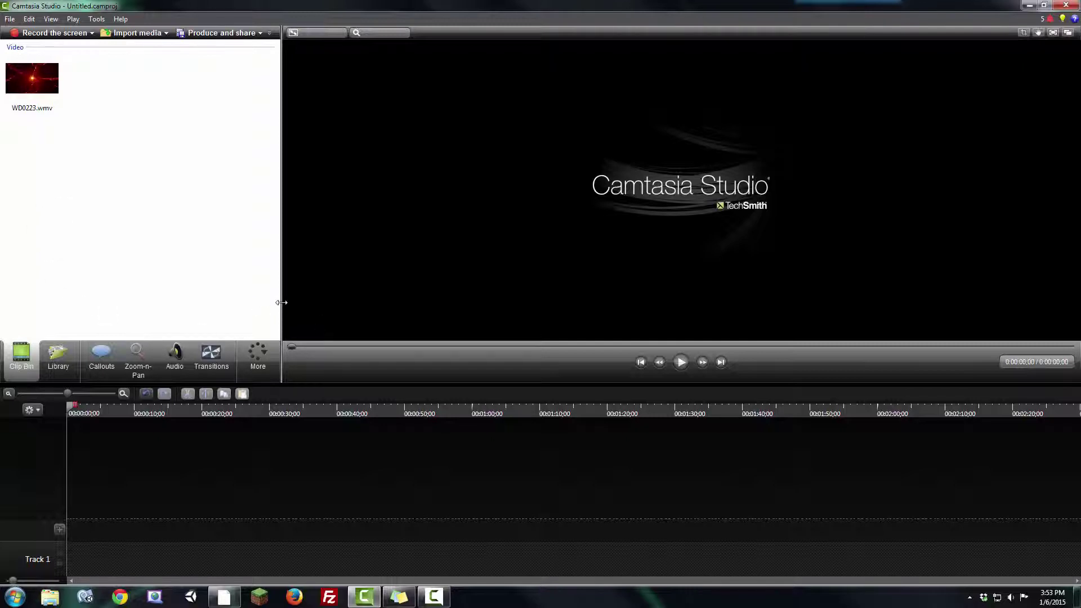
pyautogui.moveTo(282, 303); pyautogui.dragTo(359, 292)
# - Place WD0223.wmv on Track 1 and stretch it to fill the 1920x1080 canvas
pyautogui.rightClick(37, 81)
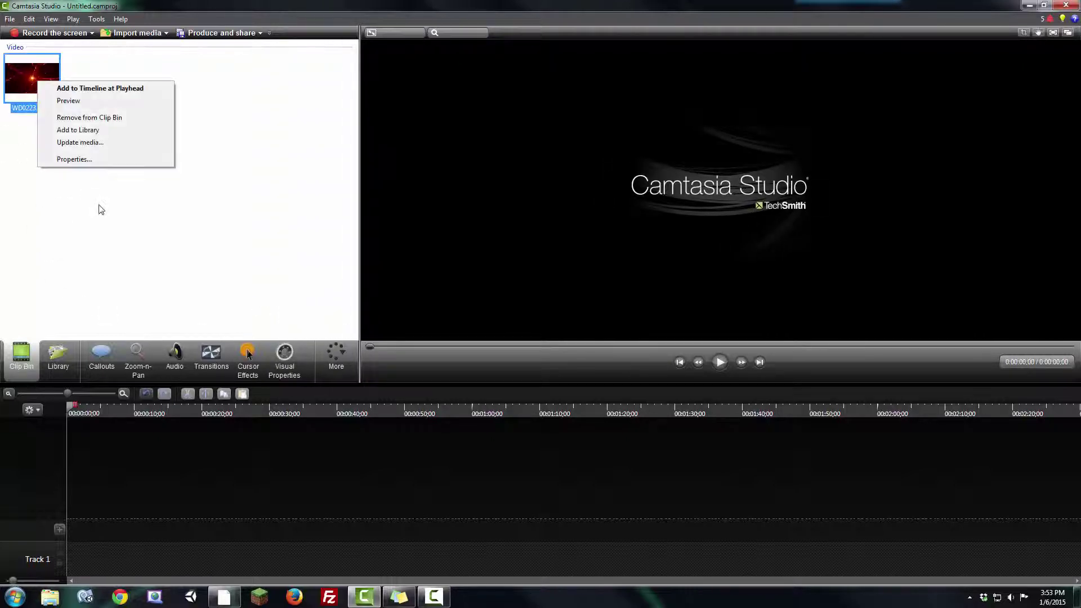
pyautogui.click(166, 209)
pyautogui.moveTo(35, 90); pyautogui.dragTo(70, 557)
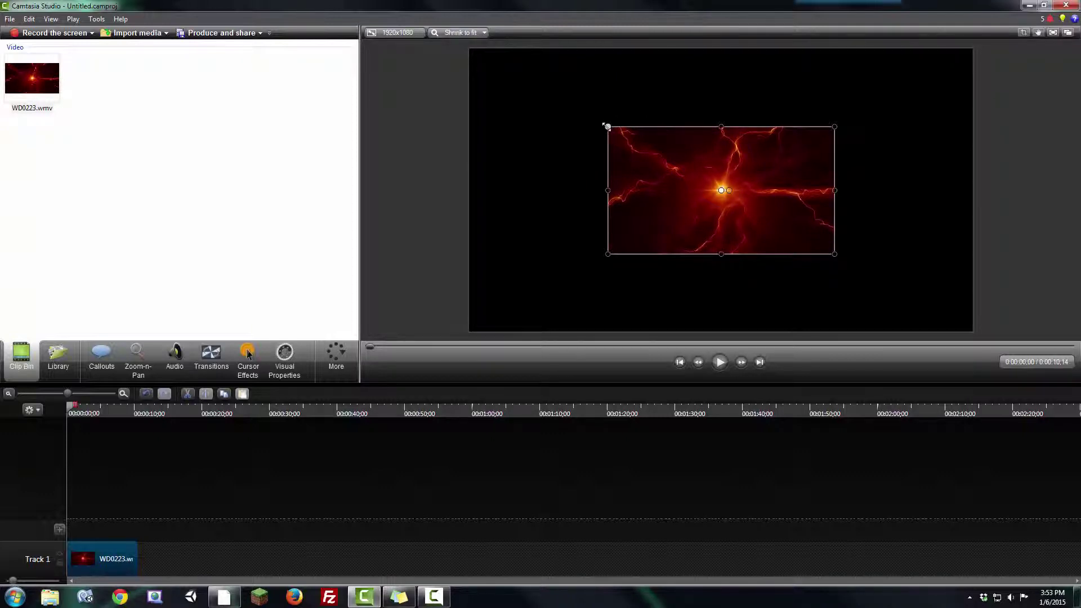
pyautogui.moveTo(607, 126); pyautogui.dragTo(471, 49)
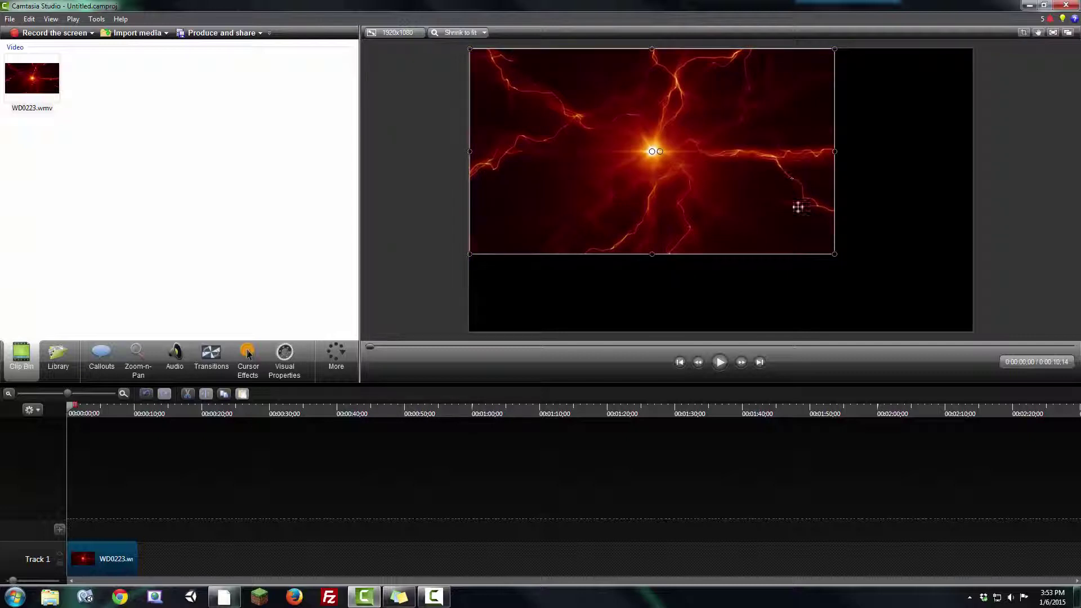
pyautogui.moveTo(837, 253); pyautogui.dragTo(908, 332)
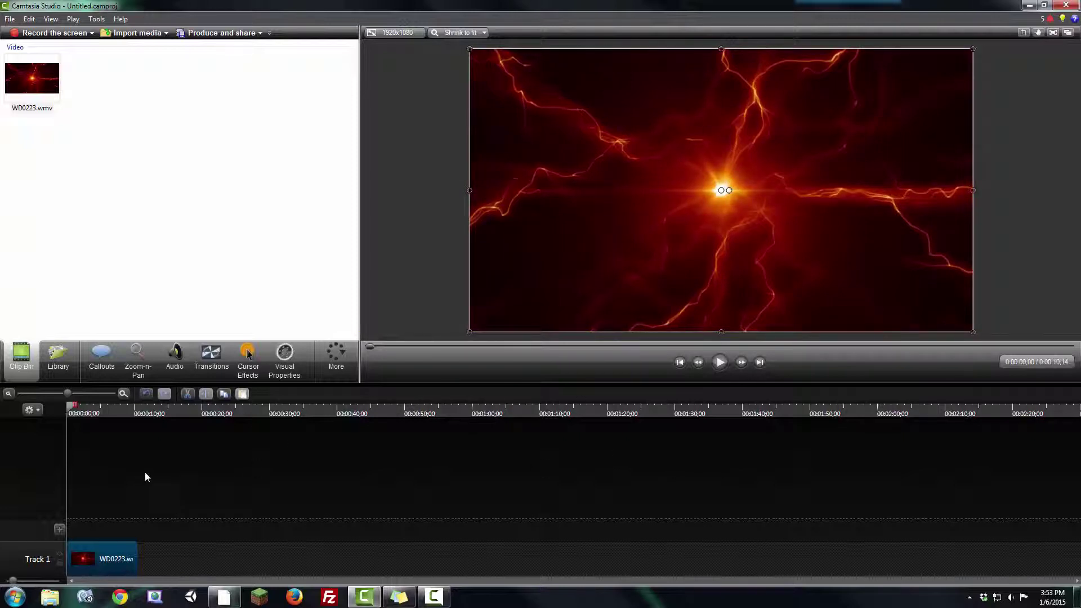
# - Zoom the timeline in and split the clip at 0:00:01;01, 0:00:01;28 and 0:00:03;00
pyautogui.click(124, 395)
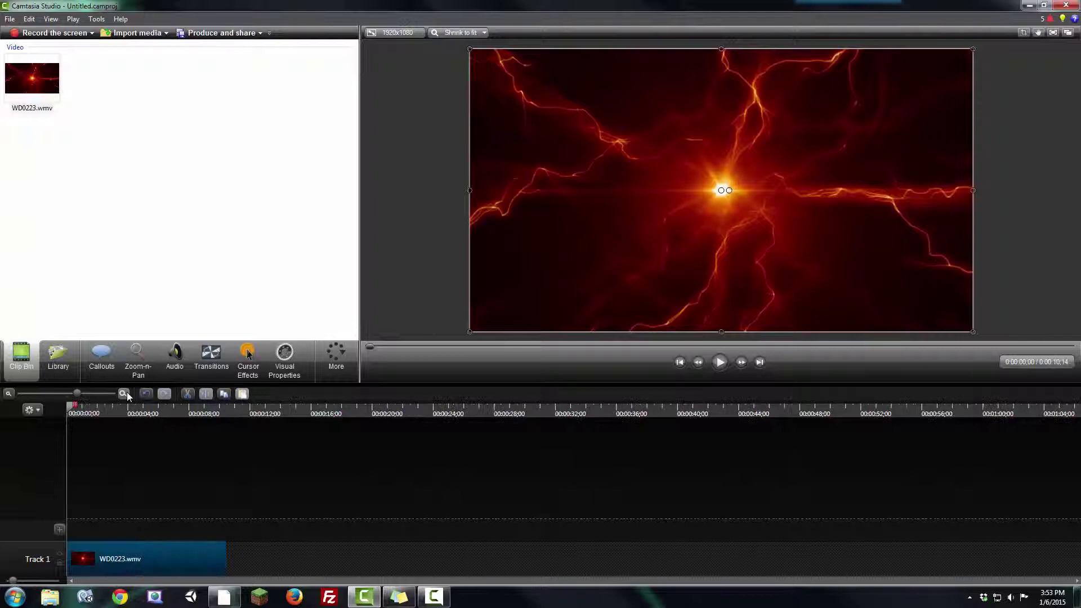
pyautogui.click(124, 394)
pyautogui.click(125, 395)
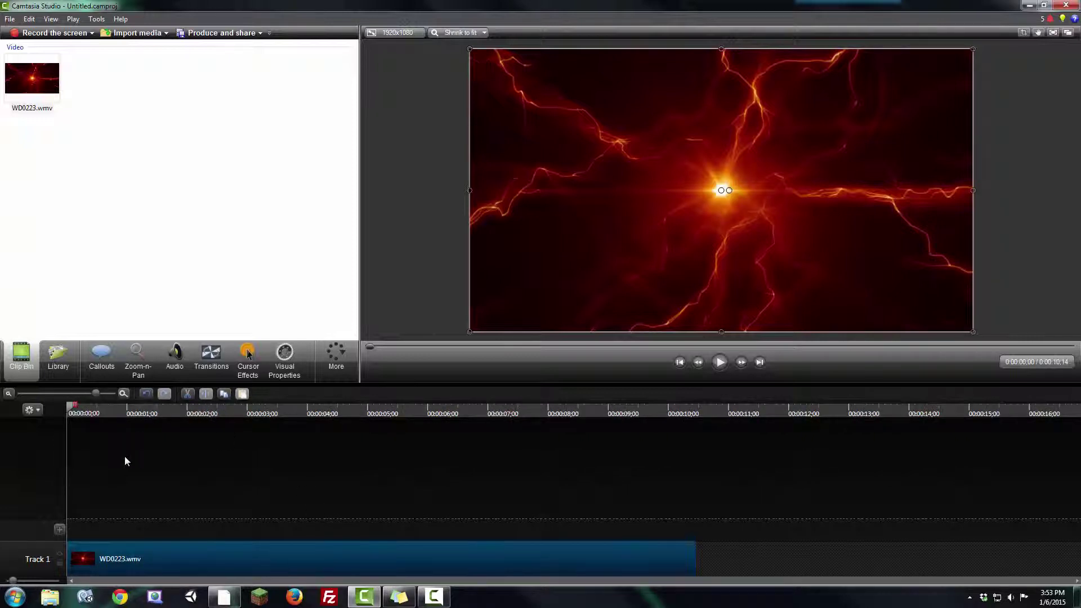
pyautogui.click(128, 408)
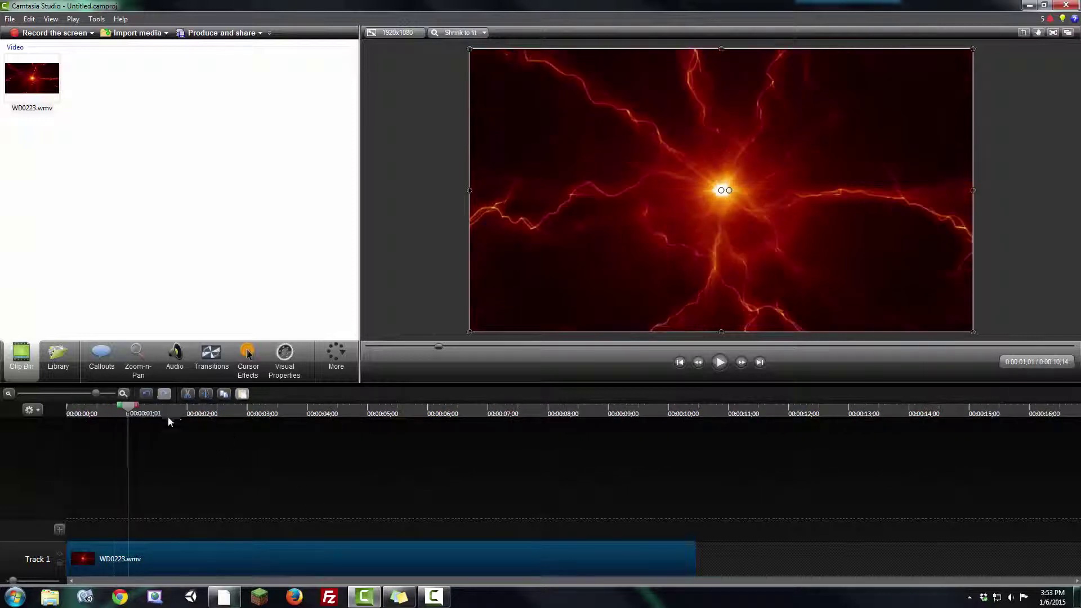
pyautogui.click(207, 394)
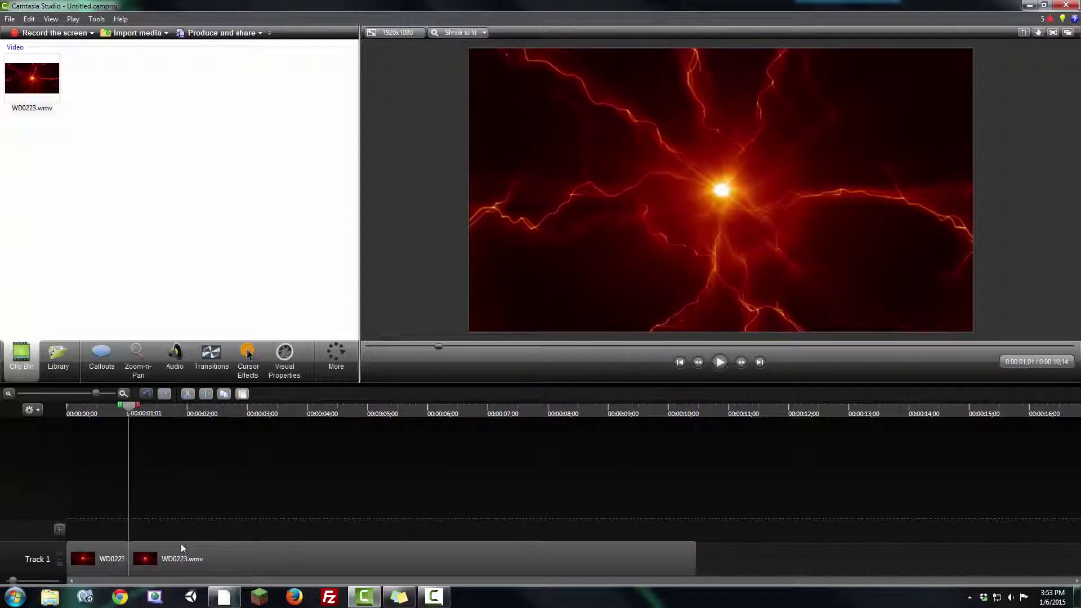
pyautogui.click(185, 409)
pyautogui.click(207, 396)
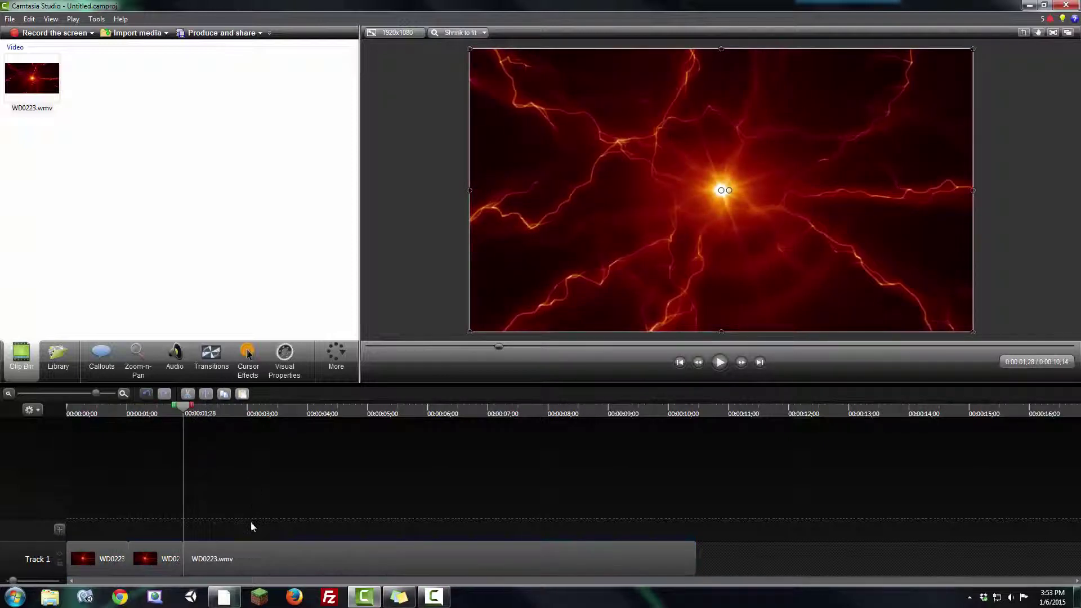
pyautogui.click(242, 558)
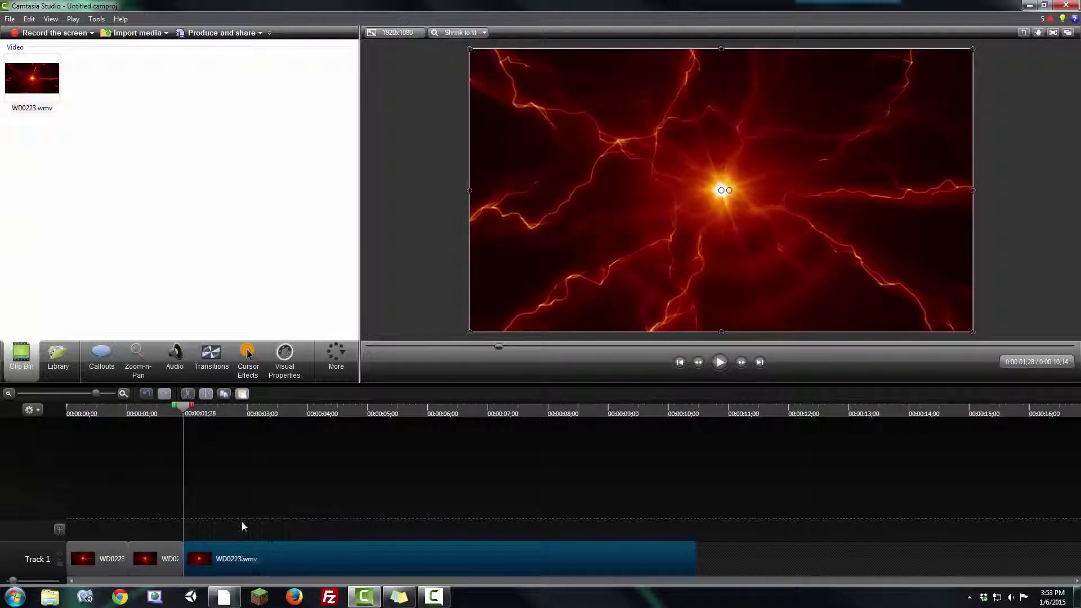
pyautogui.click(249, 413)
pyautogui.click(207, 395)
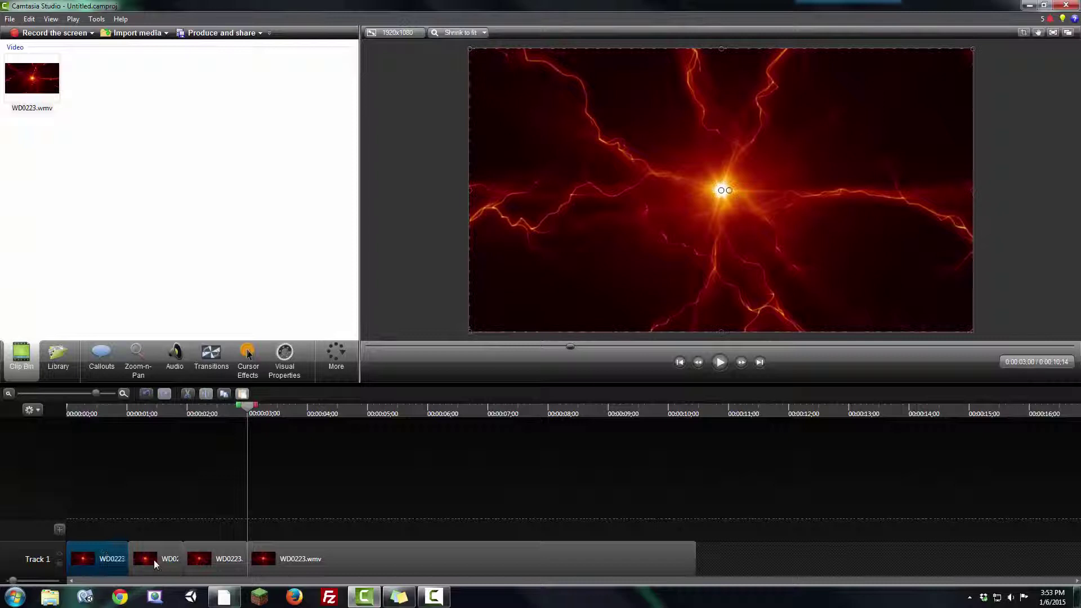
# - Play the split clip back from near the start to check the cuts
pyautogui.click(273, 556)
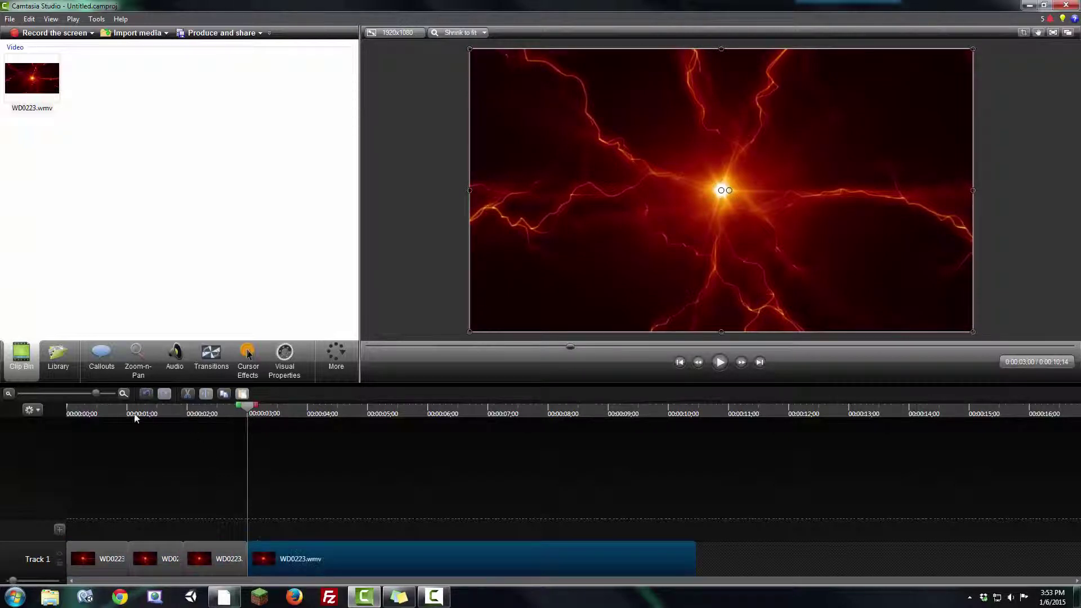
pyautogui.click(103, 409)
pyautogui.press('space')
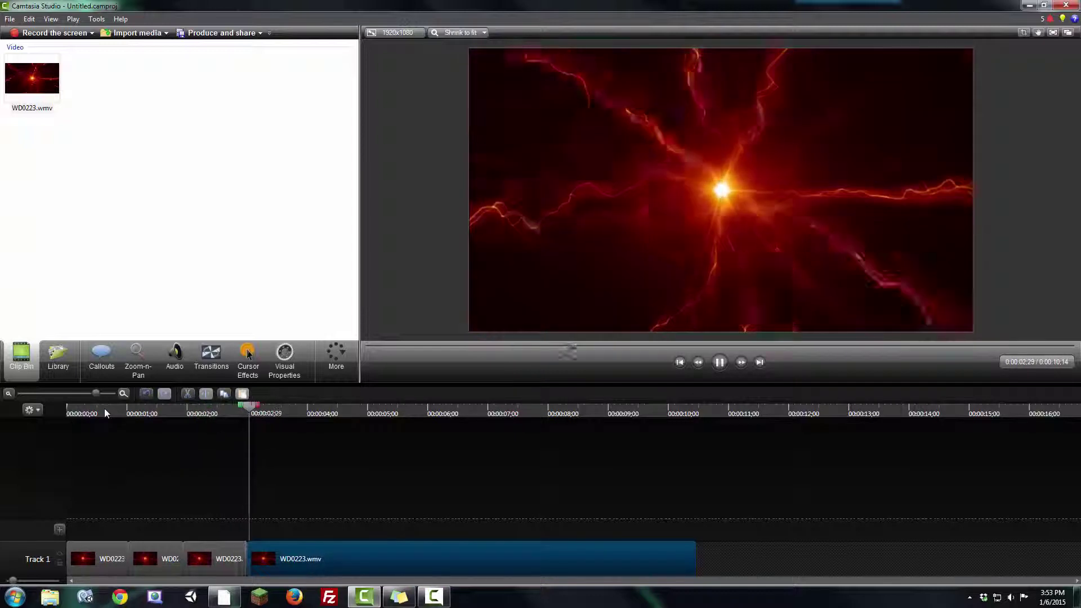
pyautogui.press('space')
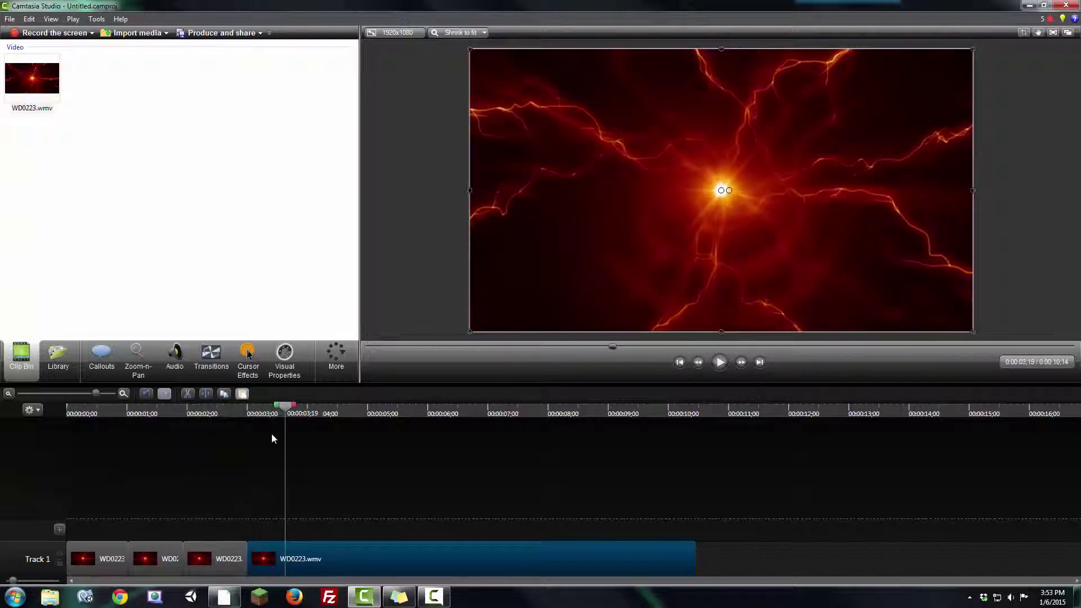
pyautogui.moveTo(287, 407); pyautogui.dragTo(251, 508)
# - Colorize the second clip piece, trying dark red before settling on yellow
pyautogui.click(157, 552)
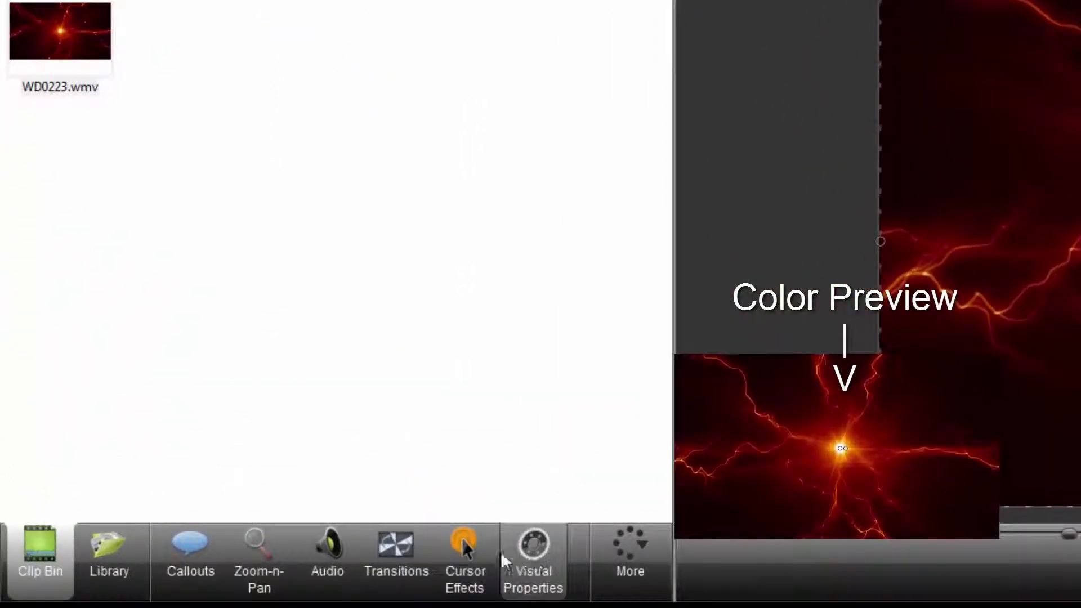
pyautogui.click(411, 462)
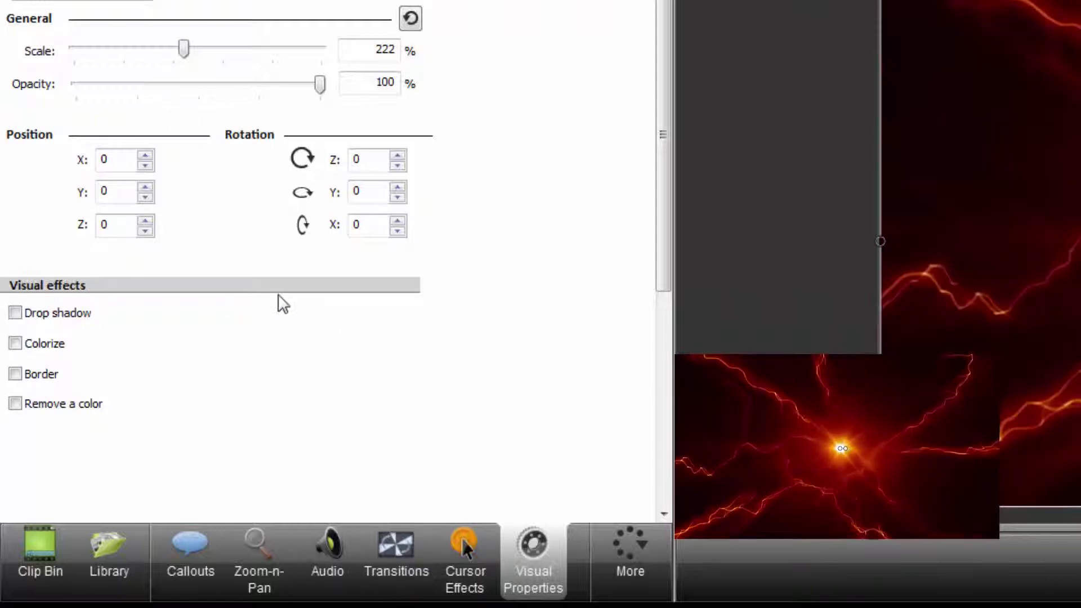
pyautogui.click(15, 344)
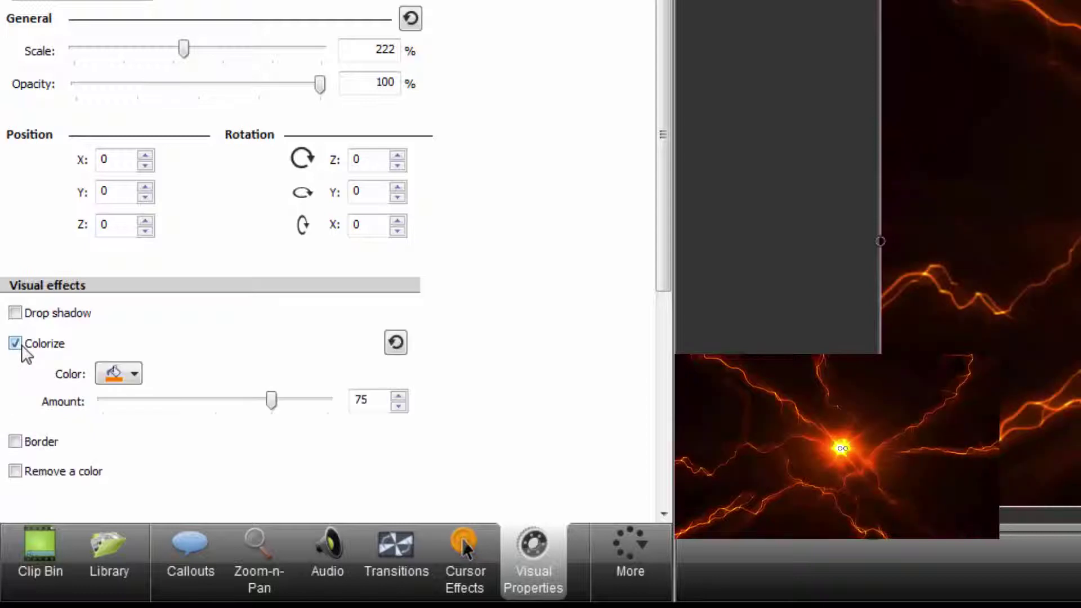
pyautogui.click(135, 374)
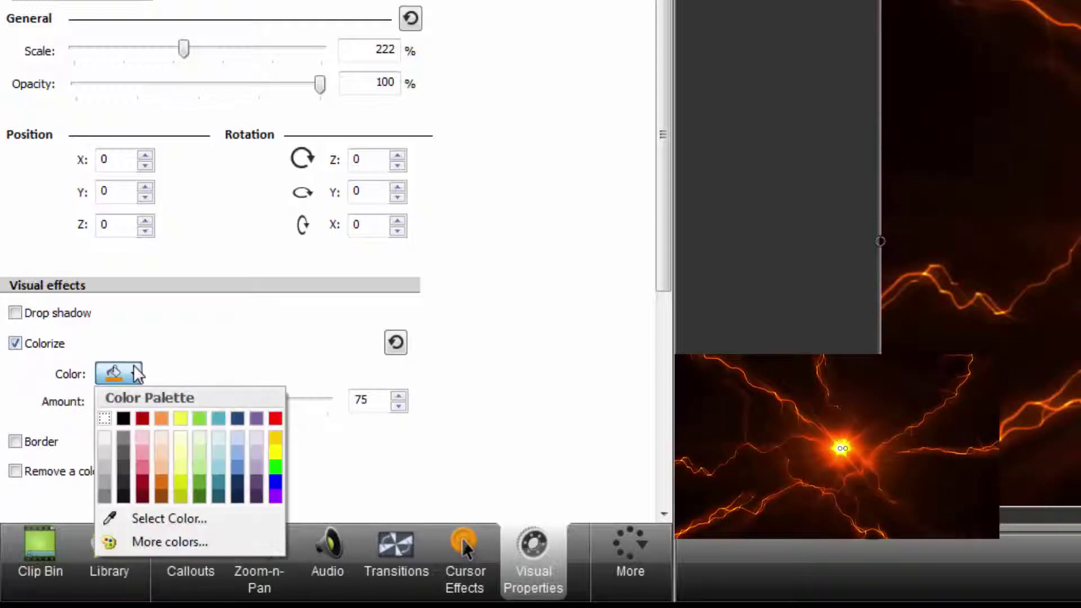
pyautogui.click(141, 421)
pyautogui.click(134, 373)
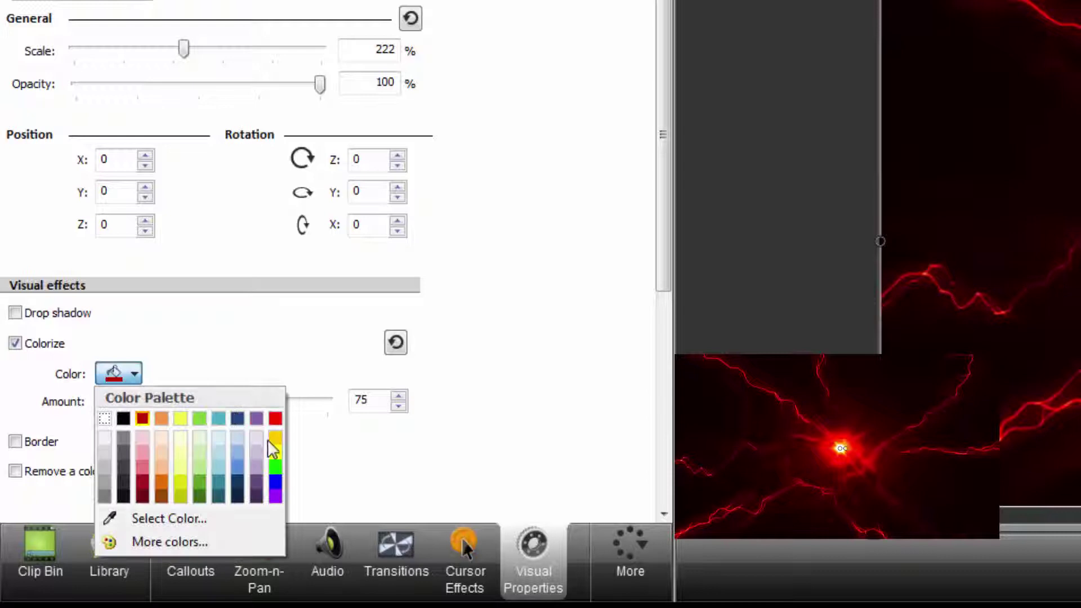
pyautogui.click(276, 448)
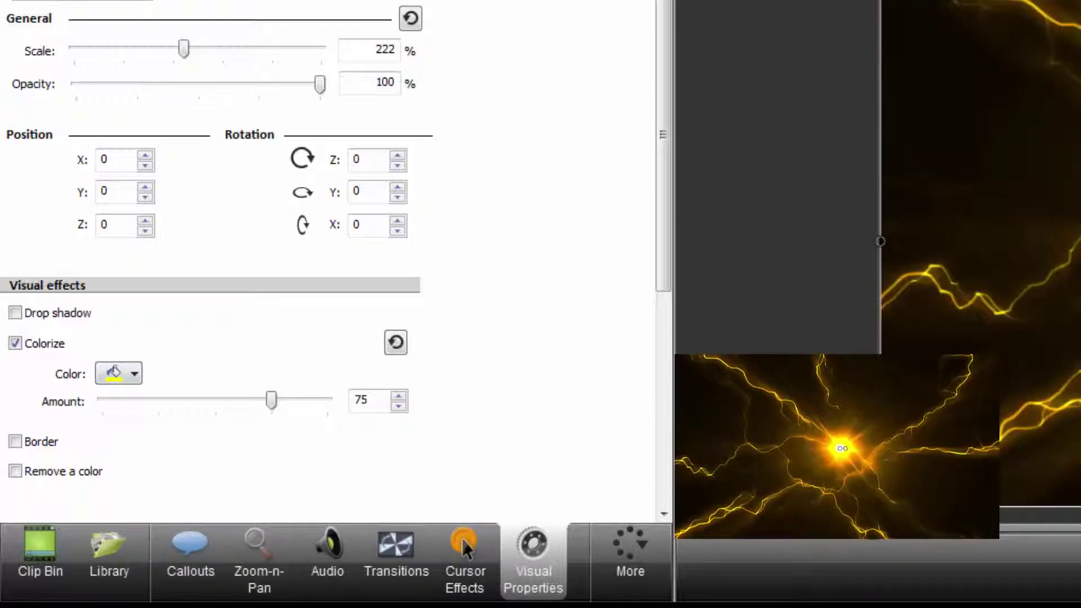
pyautogui.click(15, 343)
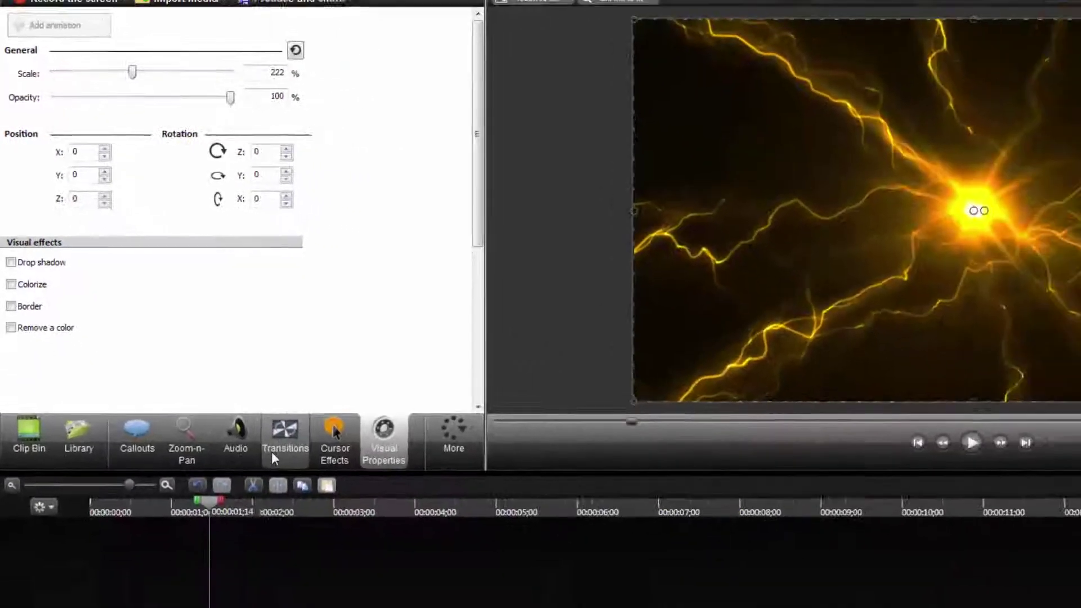
# - Place Fade transitions at the cuts between the lightning clip pieces
pyautogui.click(272, 451)
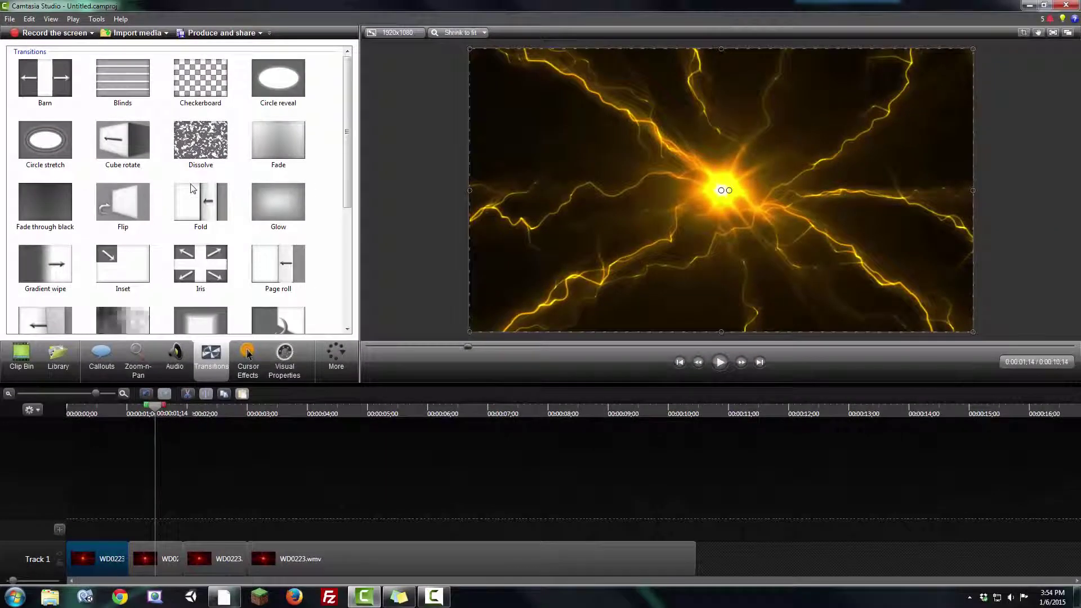
pyautogui.click(62, 208)
pyautogui.moveTo(295, 146); pyautogui.dragTo(181, 554)
pyautogui.moveTo(253, 120)
pyautogui.mouseDown()
pyautogui.moveTo(290, 206)
pyautogui.moveTo(290, 487)
pyautogui.moveTo(266, 570)
pyautogui.mouseUp()
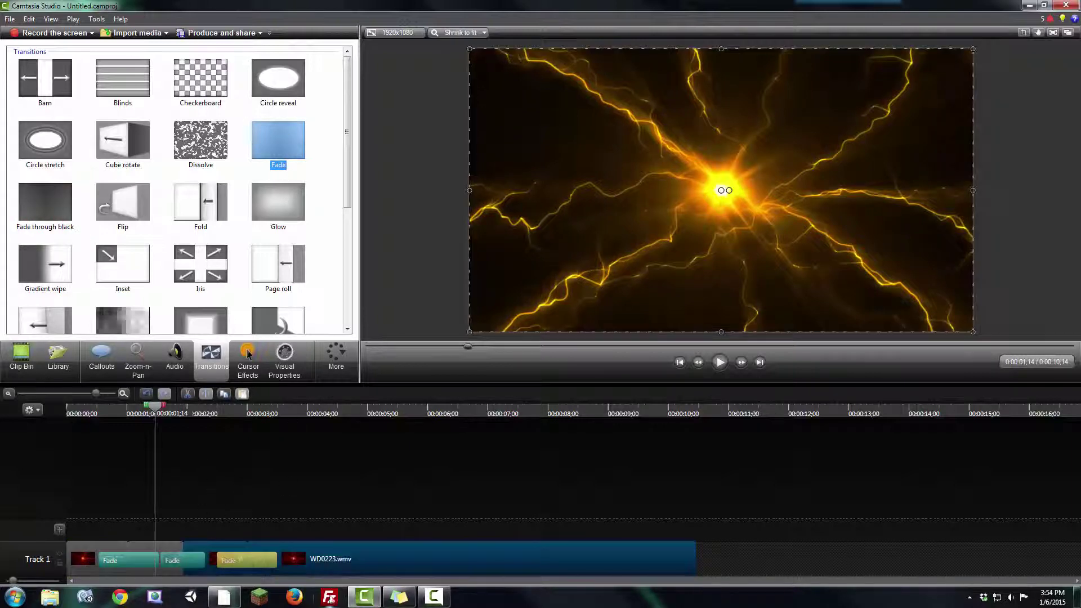
# - Scrub through the first fades to preview them, then select the third clip
pyautogui.click(203, 559)
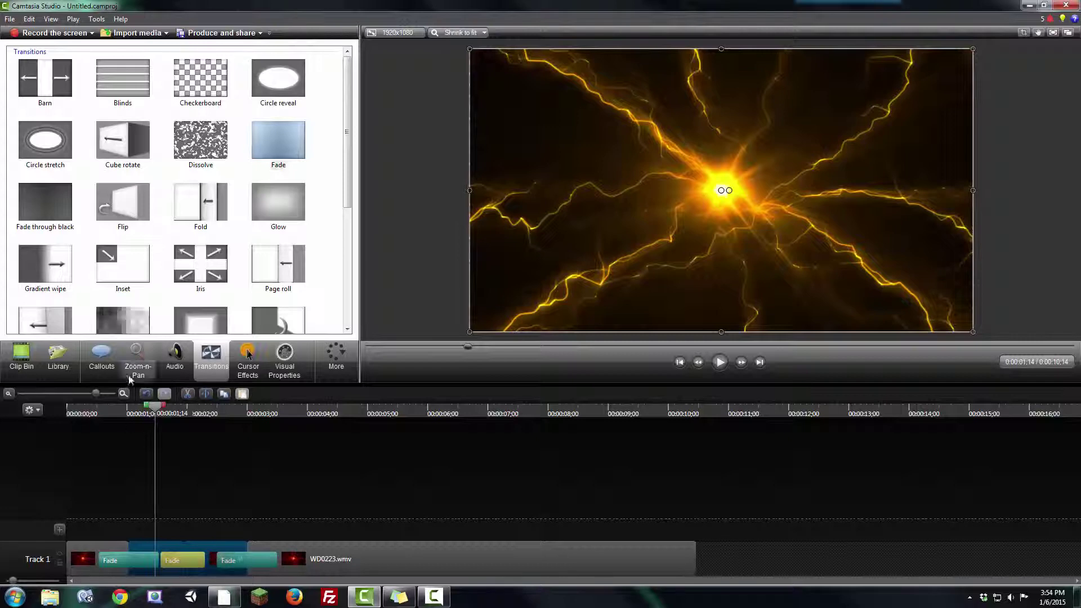
pyautogui.moveTo(156, 406); pyautogui.dragTo(177, 495)
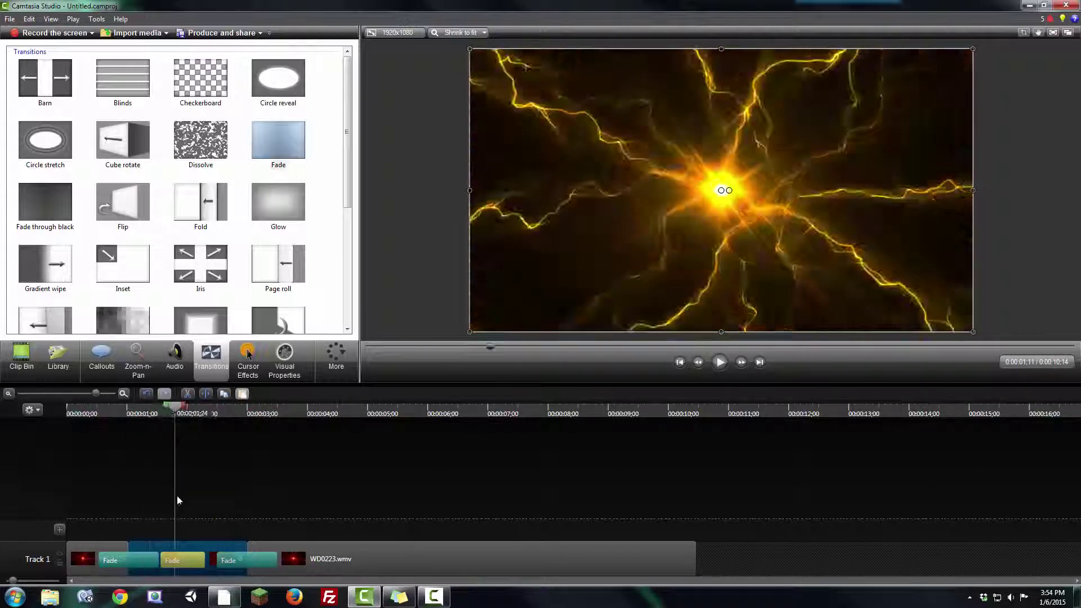
pyautogui.click(213, 557)
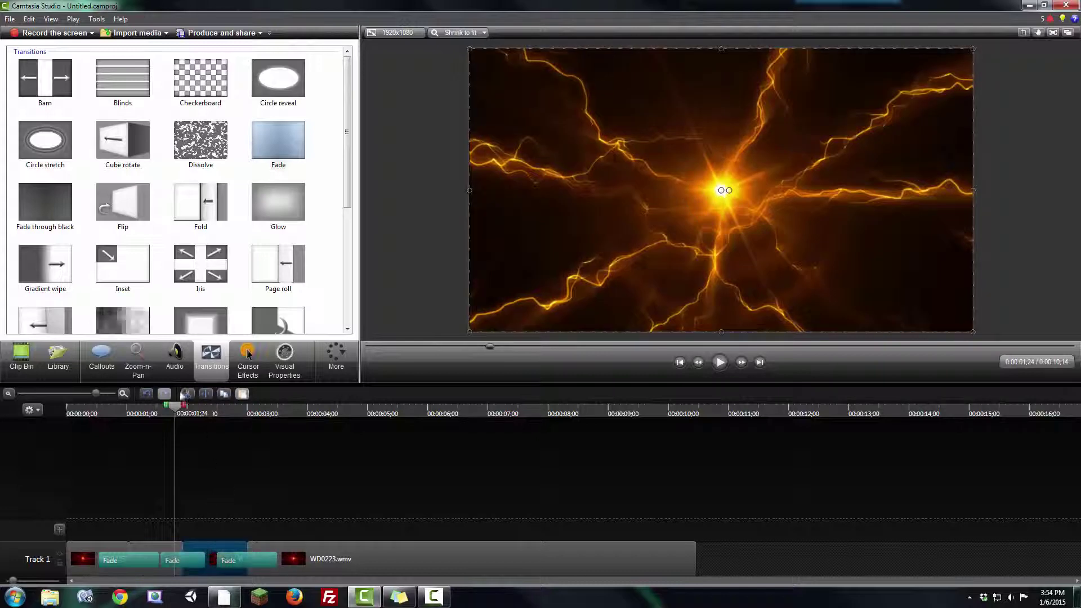
# - Colorize the third clip, cycling green, blue and yellow, then purple at amount 100
pyautogui.click(274, 363)
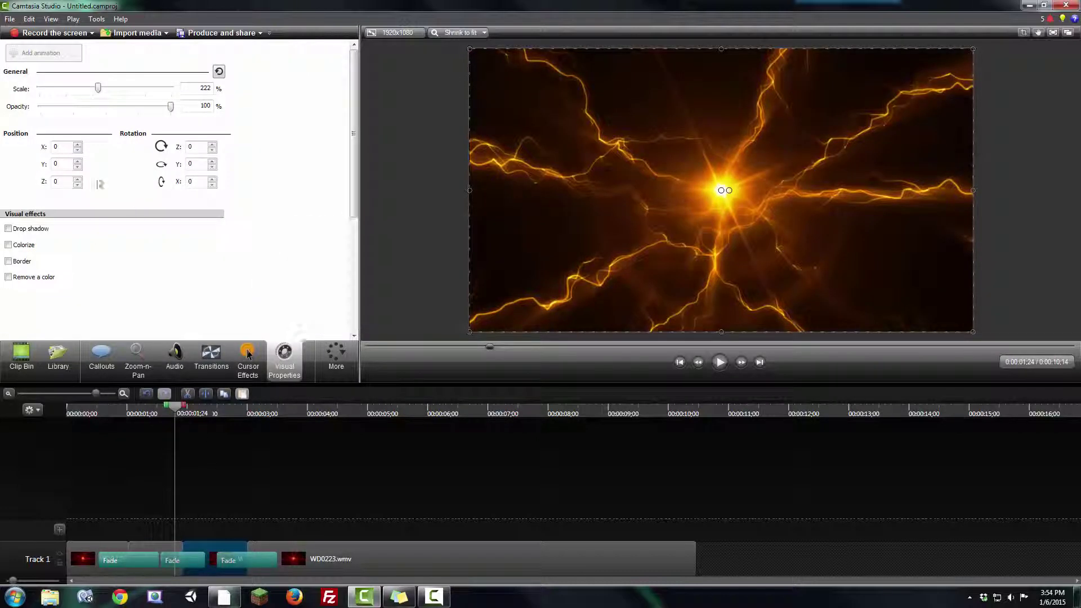
pyautogui.click(8, 246)
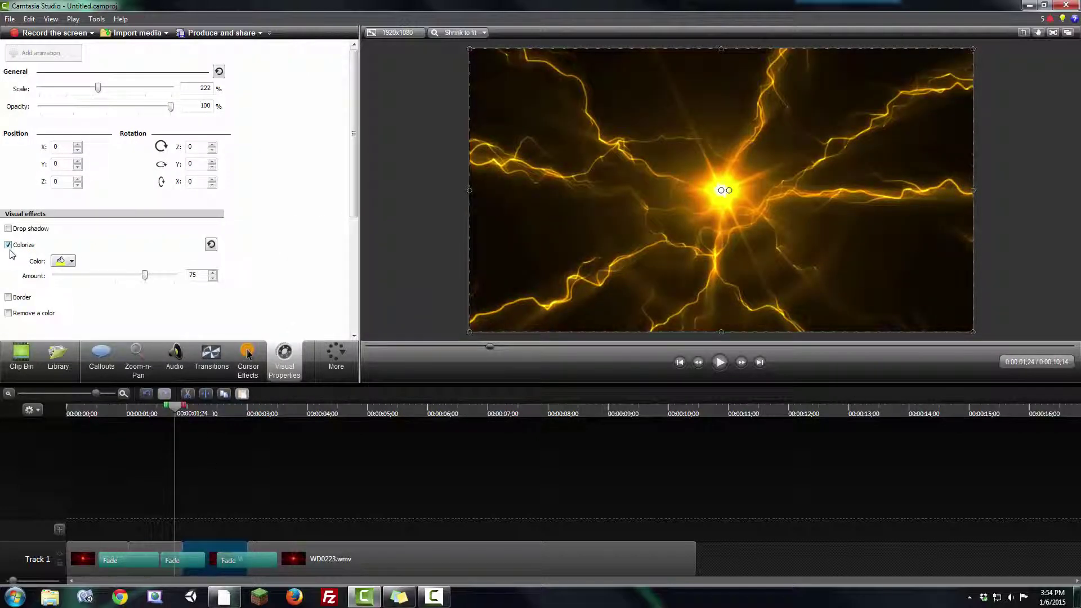
pyautogui.click(73, 260)
pyautogui.click(146, 310)
pyautogui.click(72, 262)
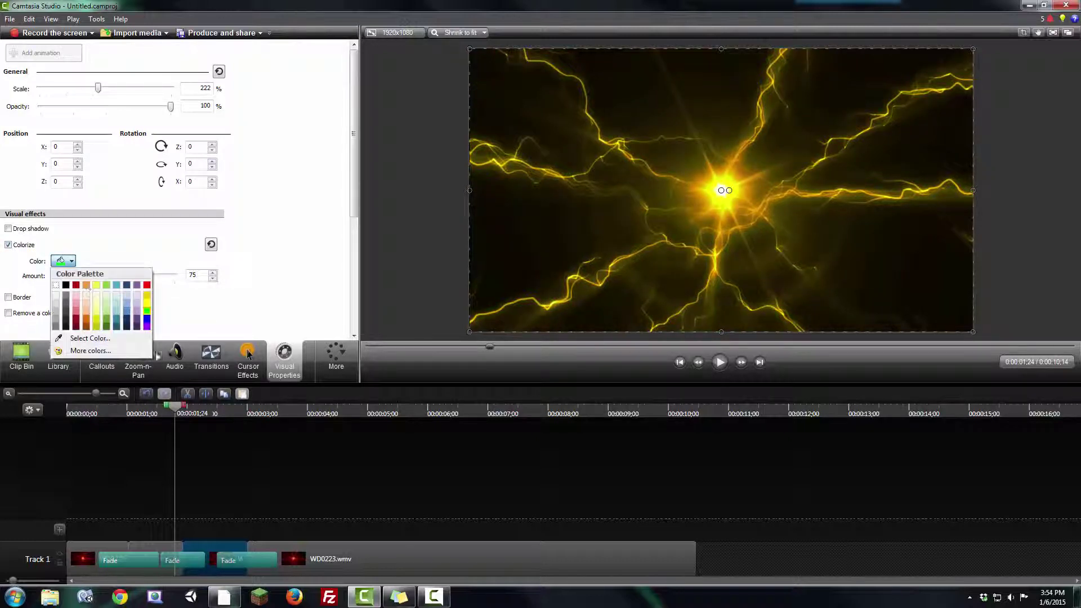
pyautogui.click(147, 320)
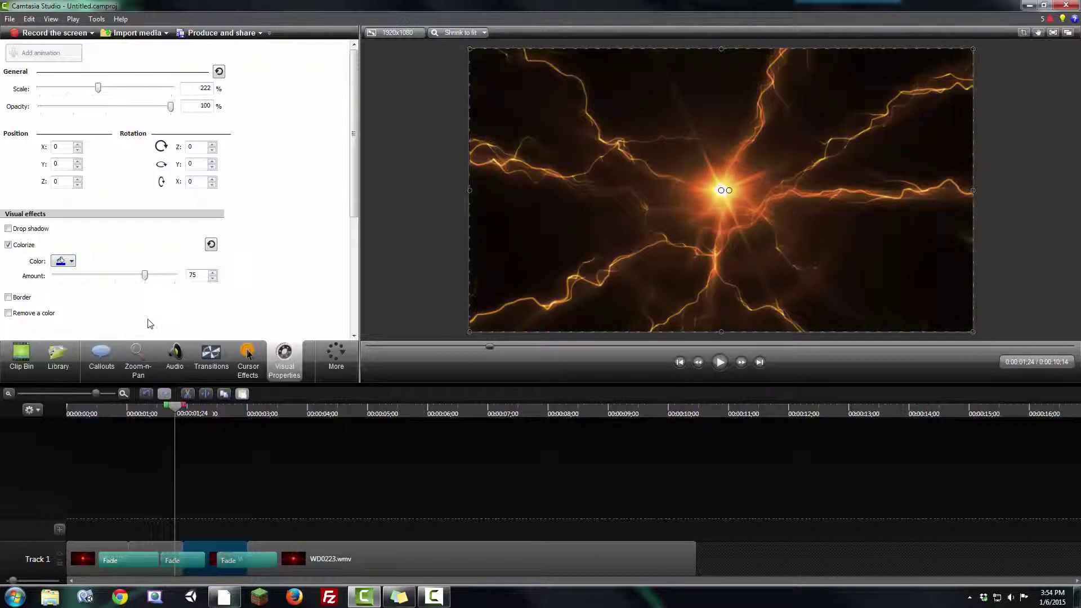
pyautogui.click(64, 263)
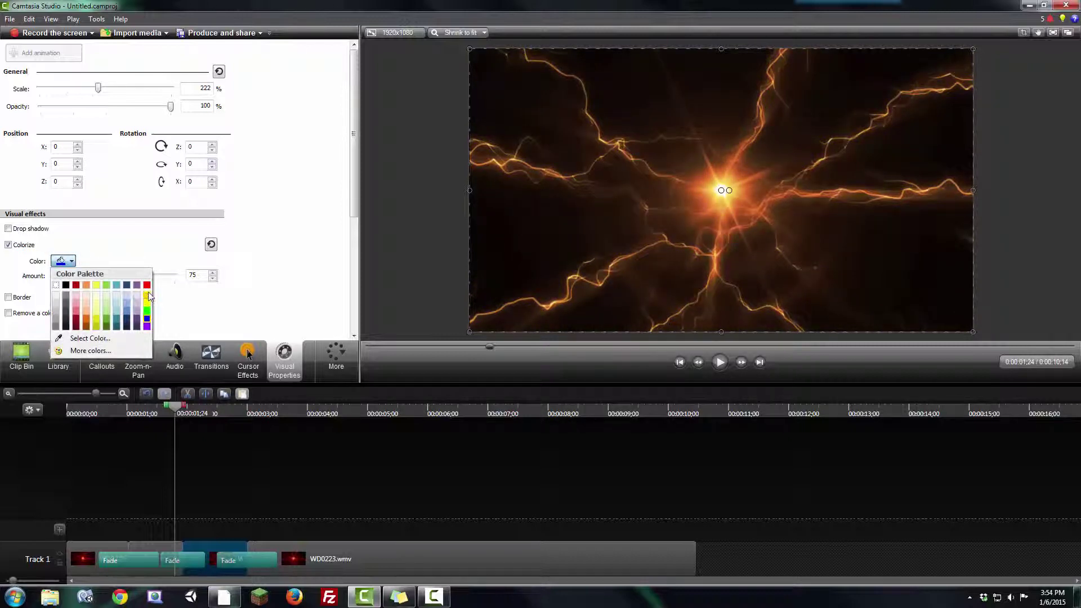
pyautogui.click(148, 295)
pyautogui.click(67, 264)
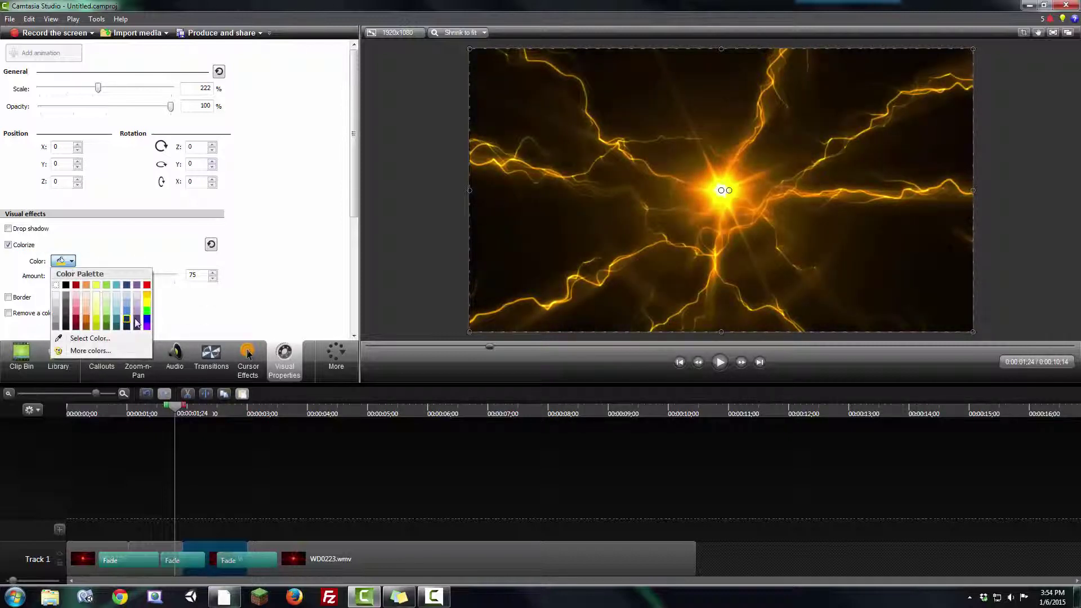
pyautogui.click(145, 327)
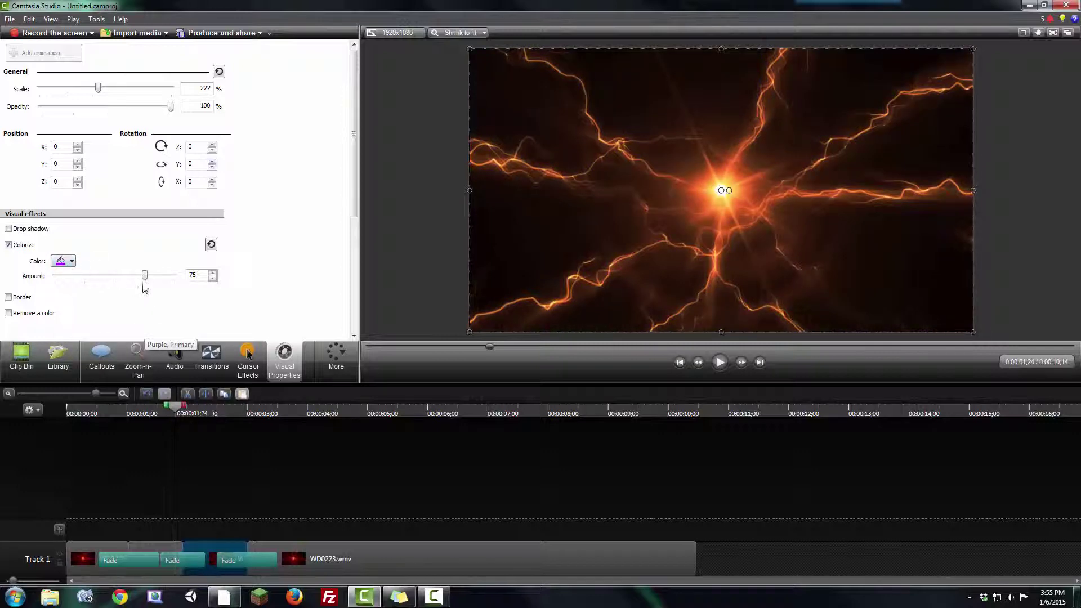
pyautogui.moveTo(144, 276); pyautogui.dragTo(182, 280)
# - Try gold tints before settling on the darker purple, then preview the pink result
pyautogui.scroll(-8, 225, 284)
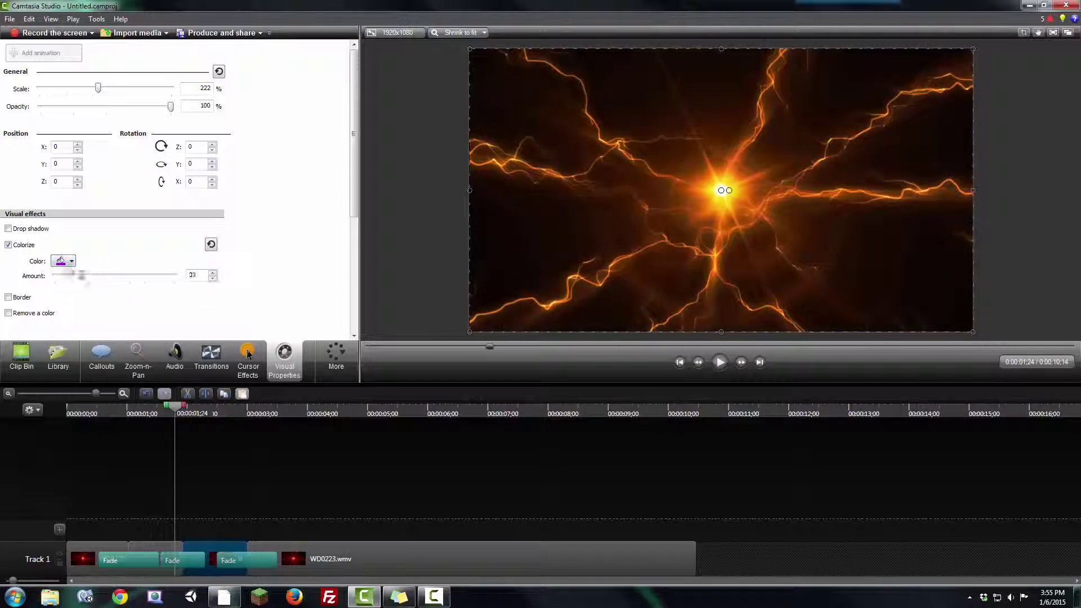
pyautogui.scroll(8, 242, 284)
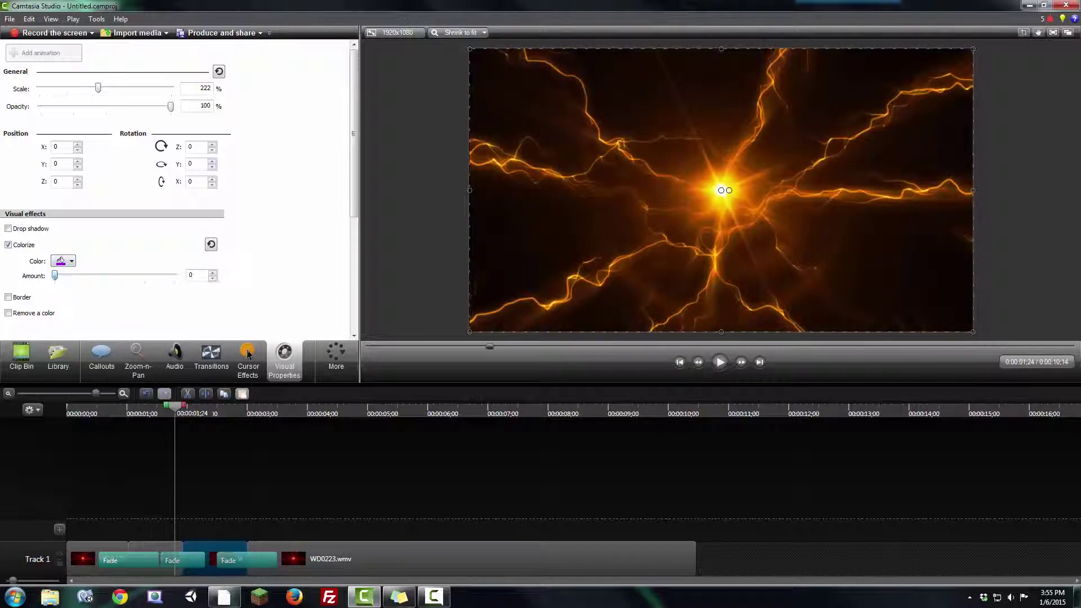
pyautogui.click(61, 262)
pyautogui.click(124, 288)
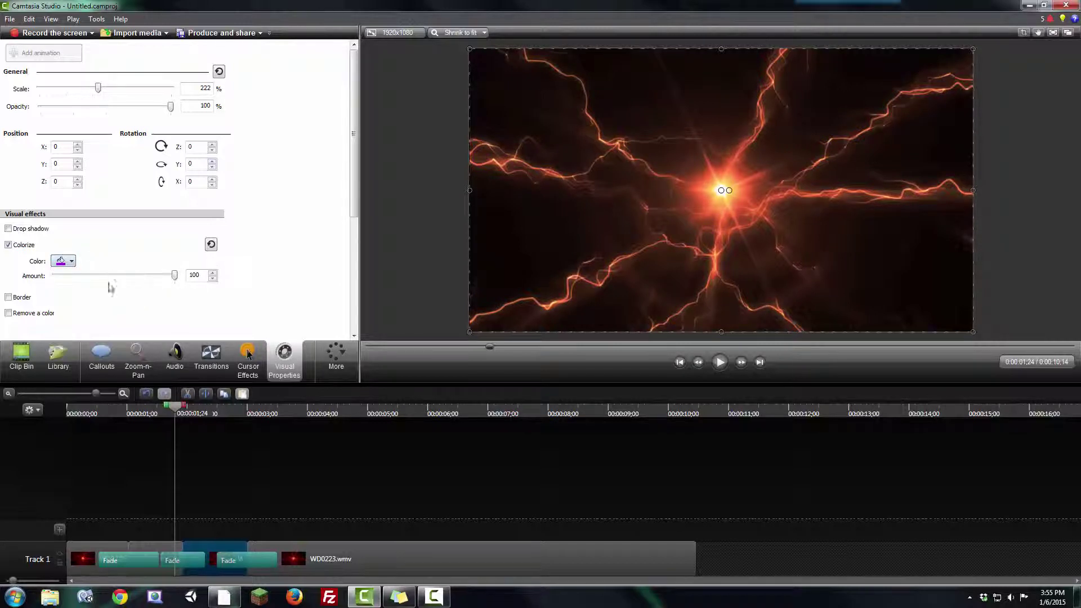
pyautogui.click(62, 267)
pyautogui.click(137, 285)
pyautogui.click(63, 267)
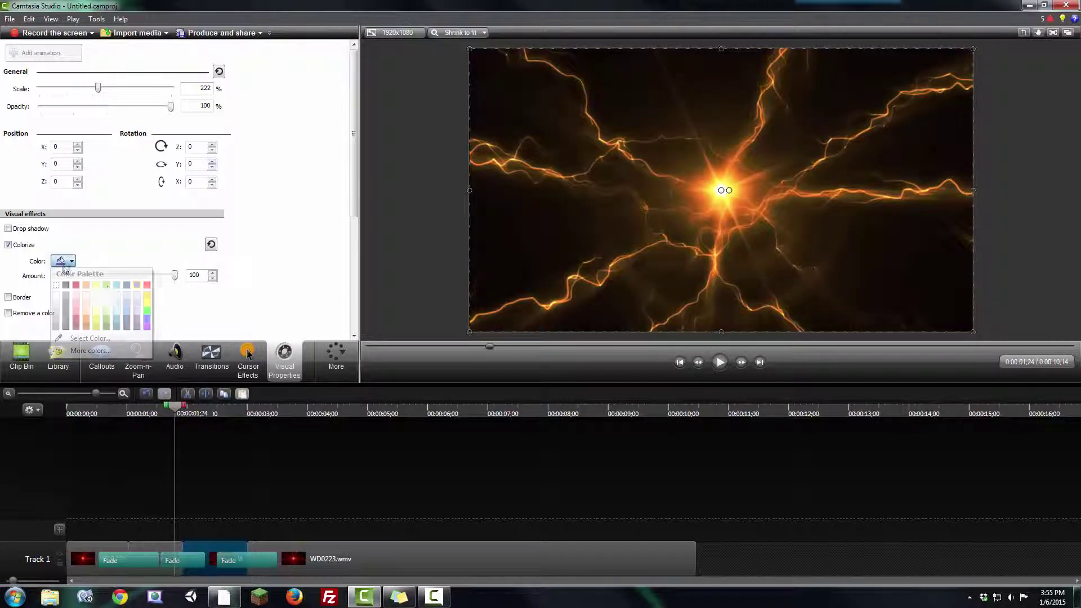
pyautogui.click(139, 319)
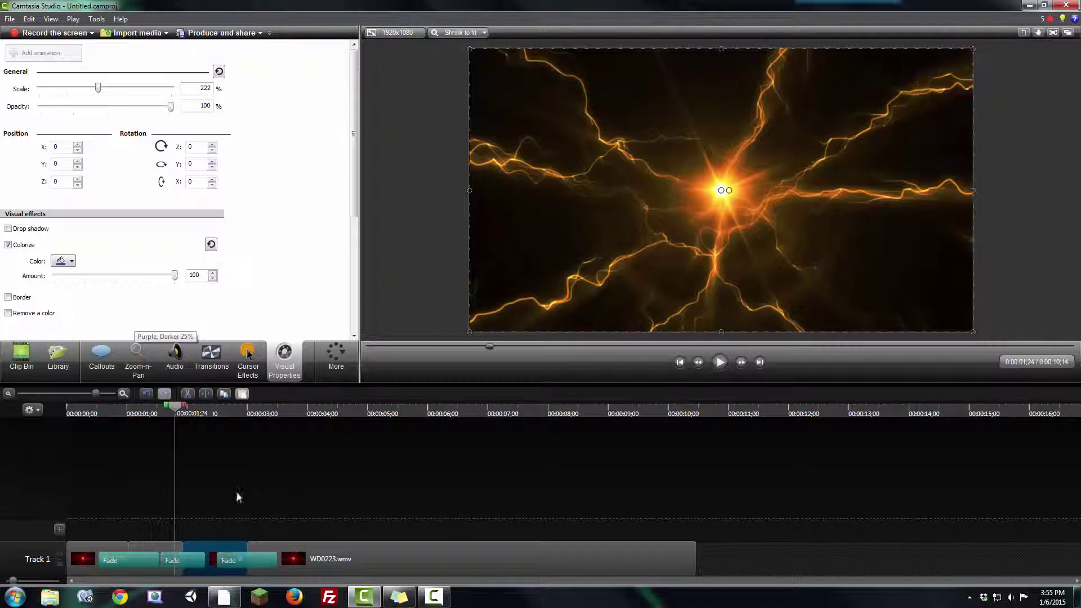
pyautogui.moveTo(178, 409); pyautogui.dragTo(205, 415)
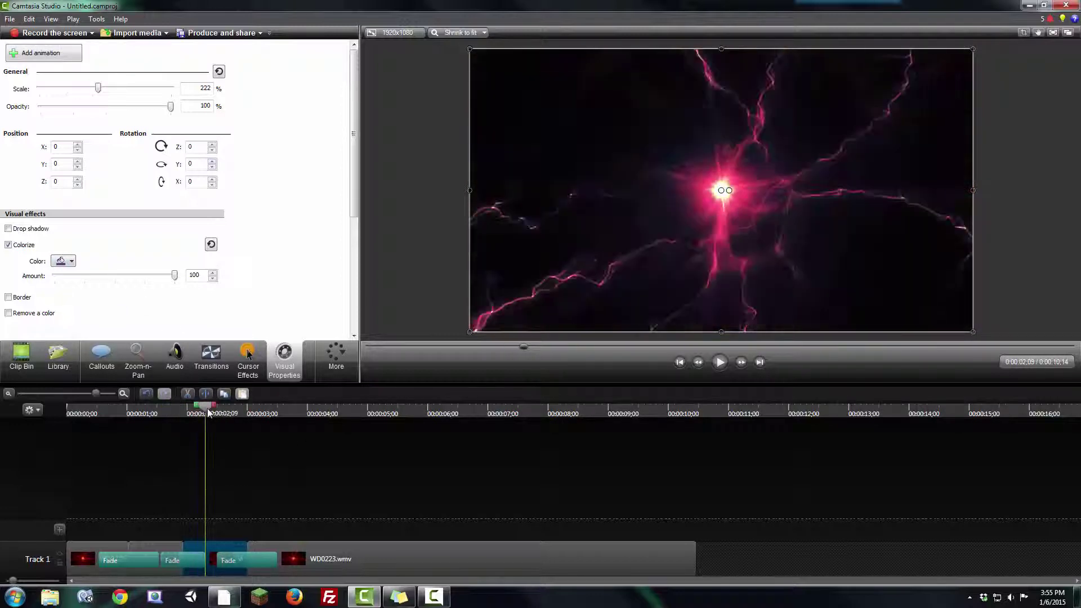
# - Colorize the last clip purple and play it to preview the tint
pyautogui.click(315, 542)
pyautogui.moveTo(208, 407); pyautogui.dragTo(267, 408)
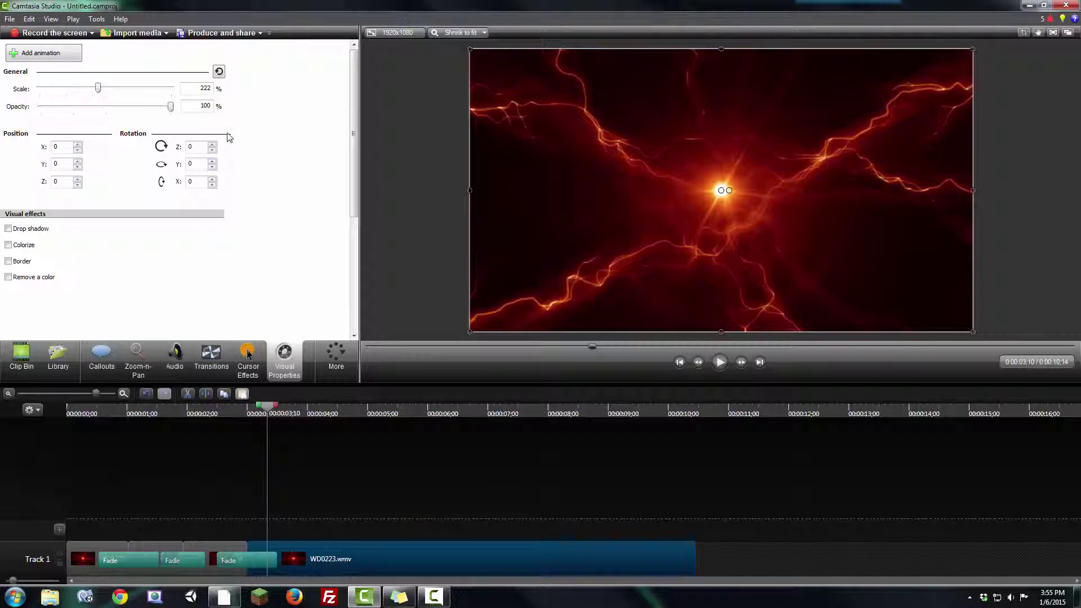
pyautogui.click(8, 245)
pyautogui.click(72, 261)
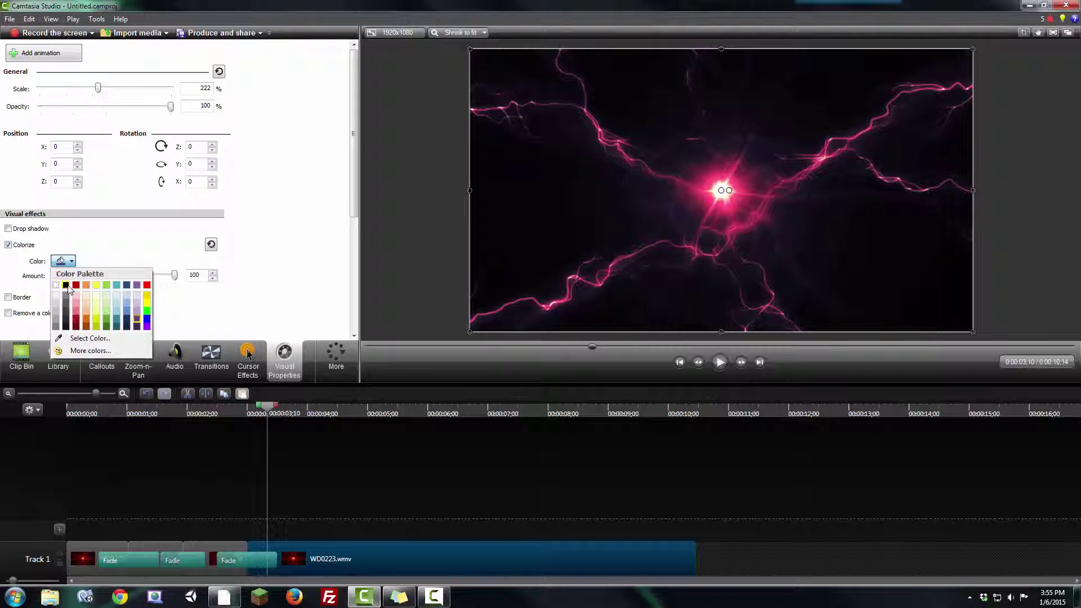
pyautogui.click(147, 324)
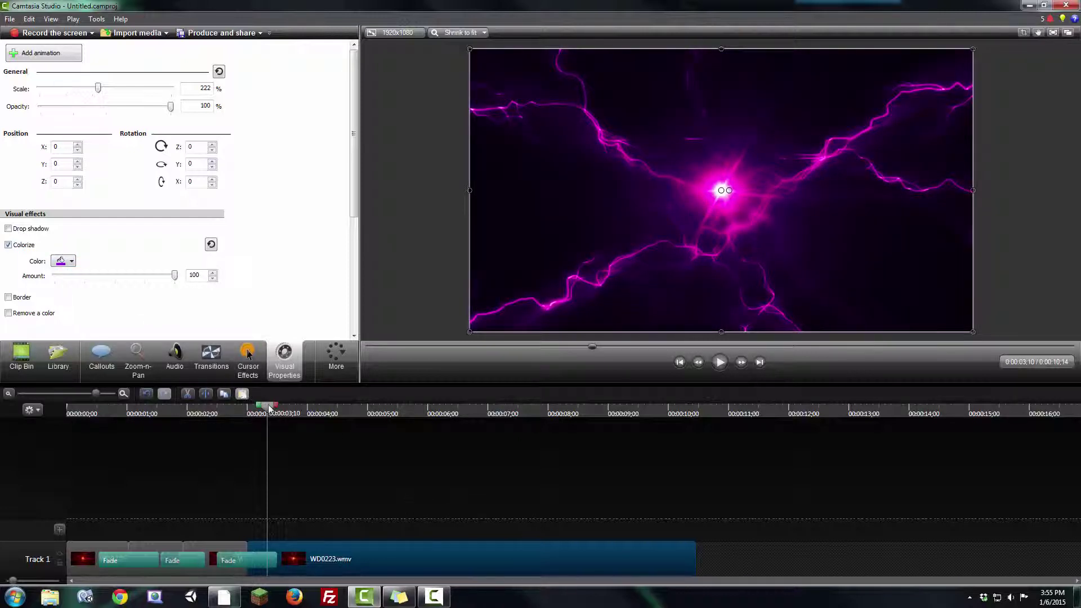
pyautogui.moveTo(267, 408); pyautogui.dragTo(220, 415)
pyautogui.press('space')
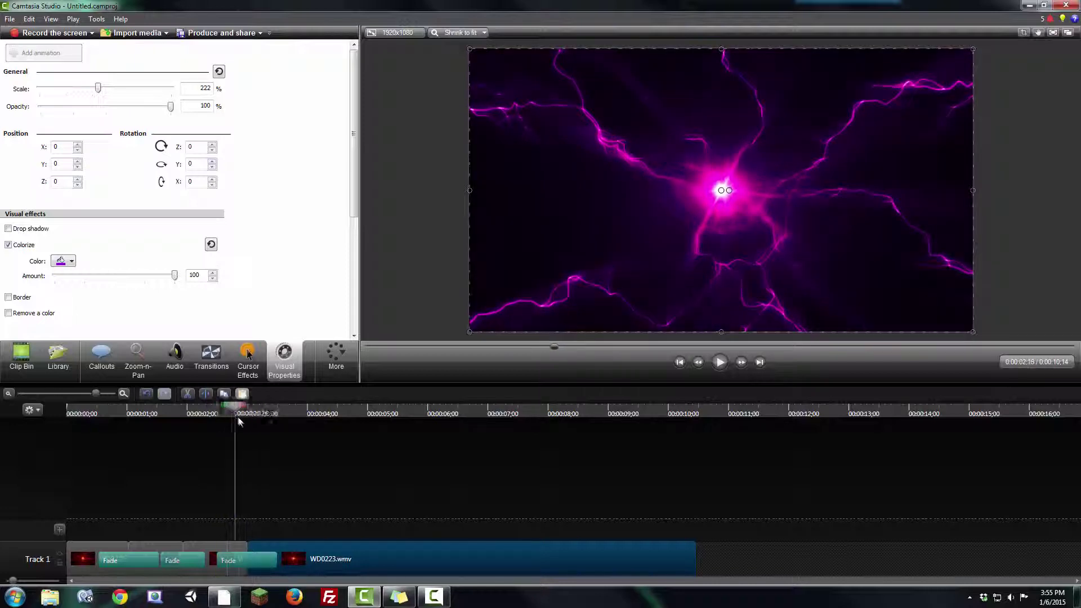
# - Switch the last clip's tint to green and scrub back over the earlier clips
pyautogui.click(66, 261)
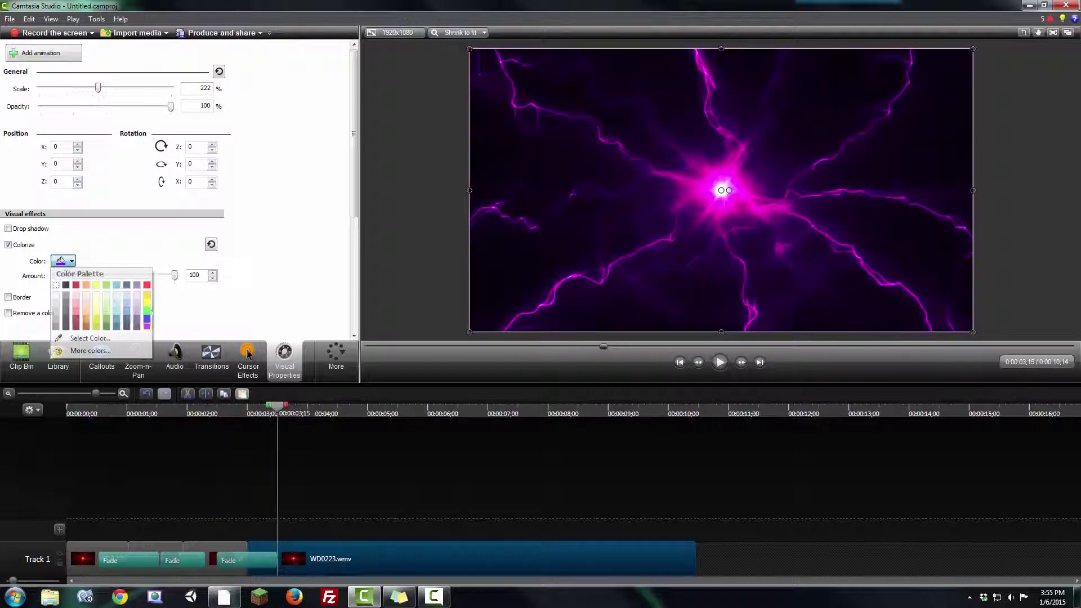
pyautogui.click(150, 313)
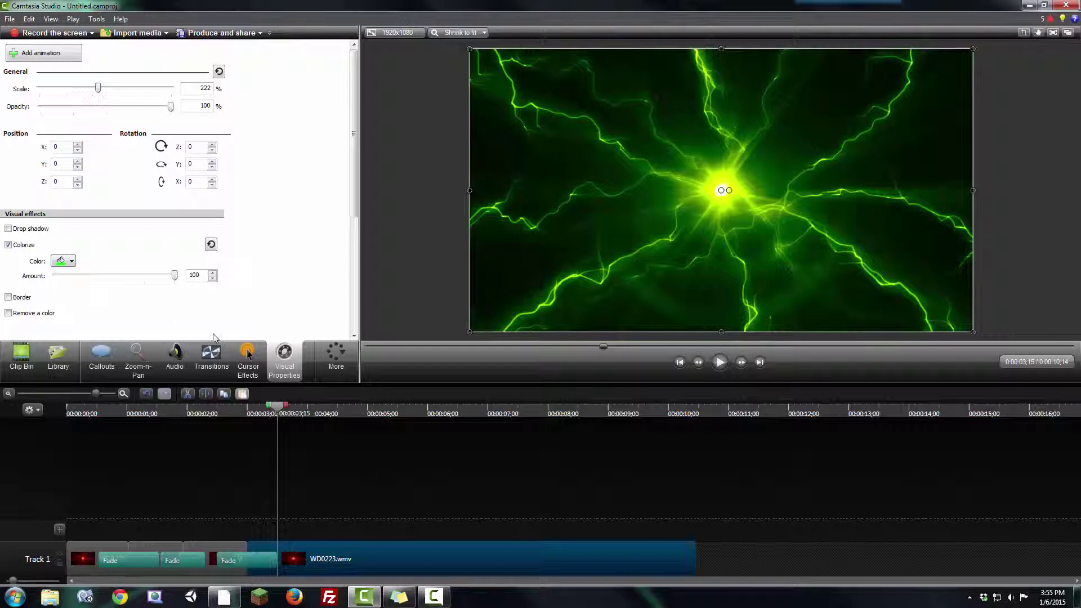
pyautogui.moveTo(263, 409); pyautogui.dragTo(20, 427)
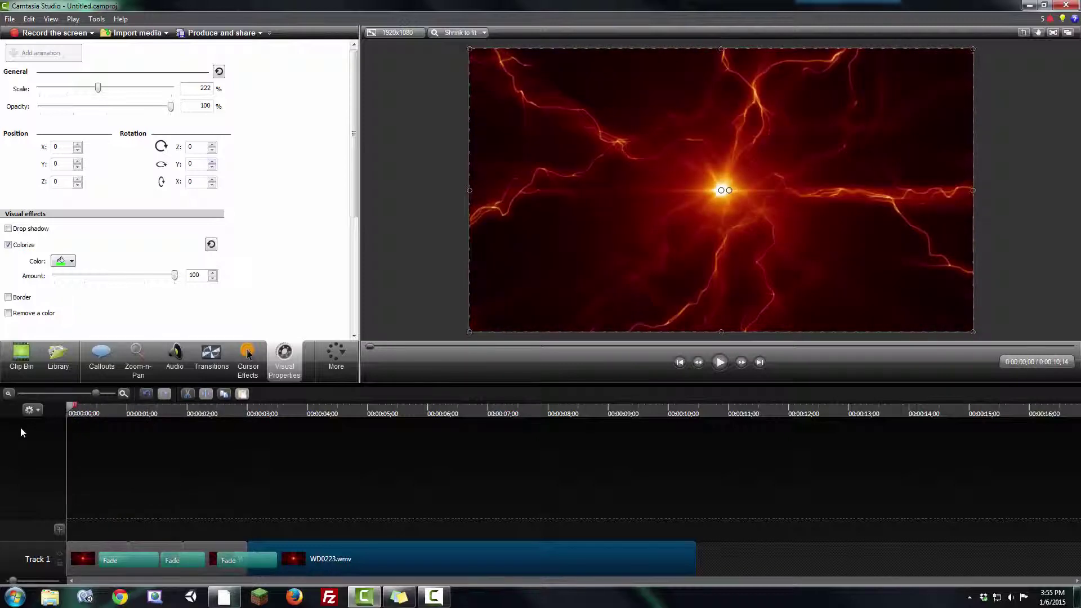
pyautogui.press('space')
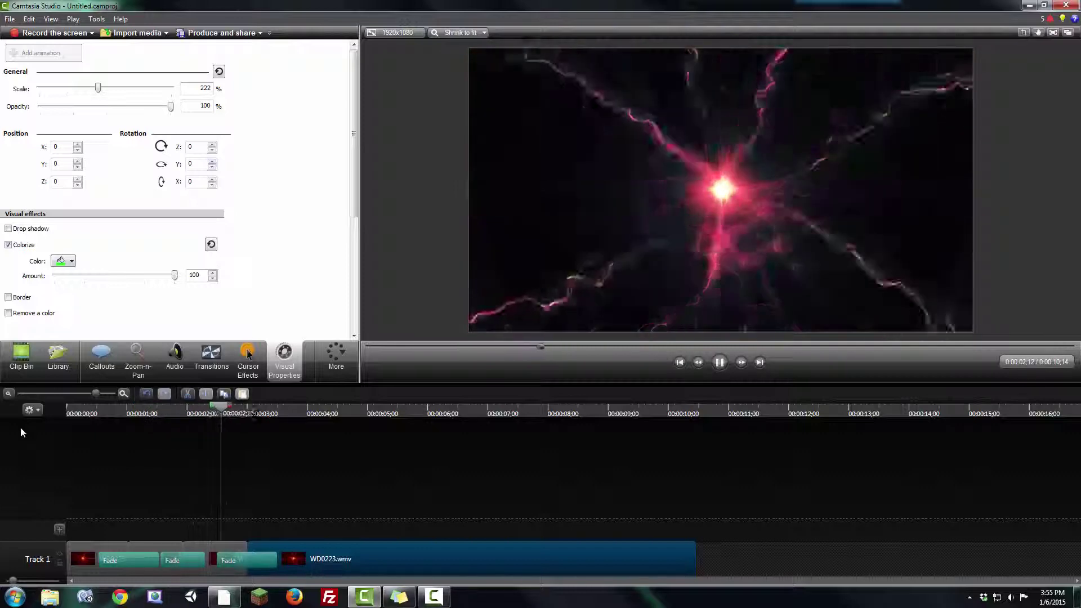
pyautogui.press('space')
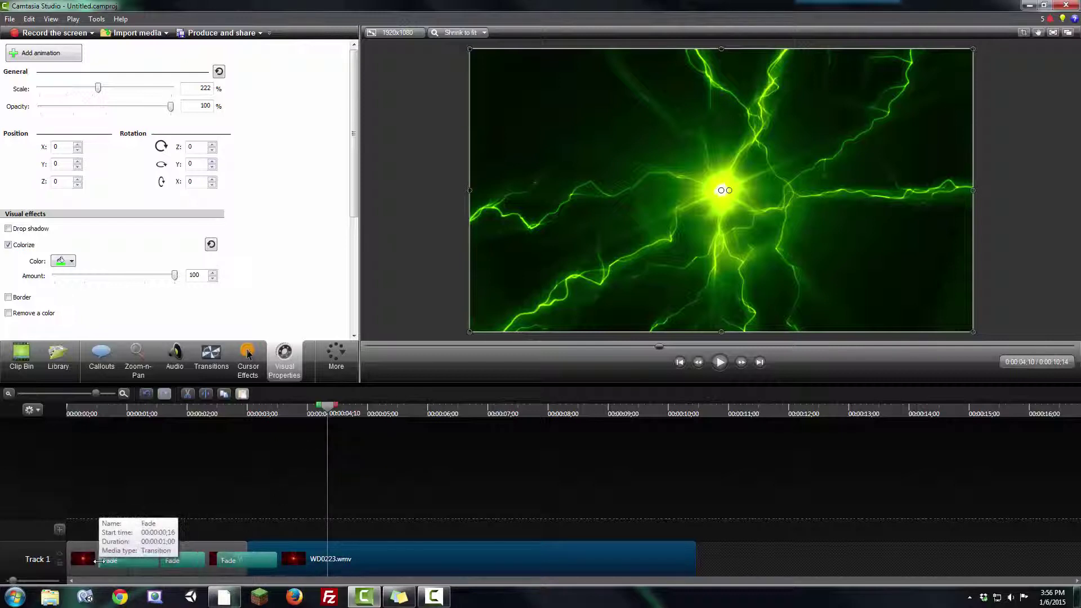
pyautogui.moveTo(104, 559); pyautogui.dragTo(129, 560)
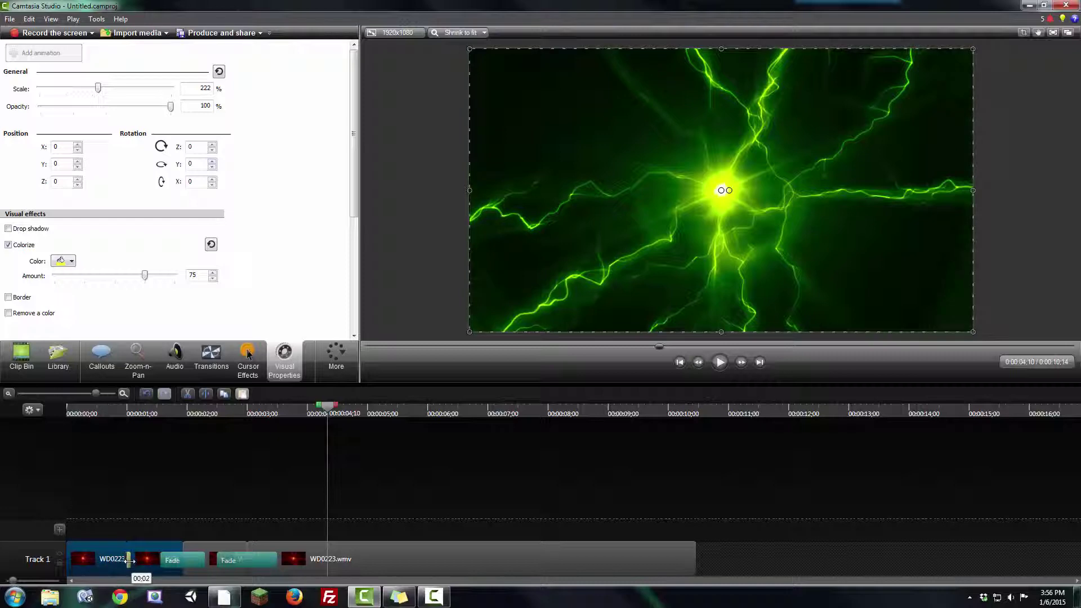
pyautogui.click(107, 415)
pyautogui.press('space')
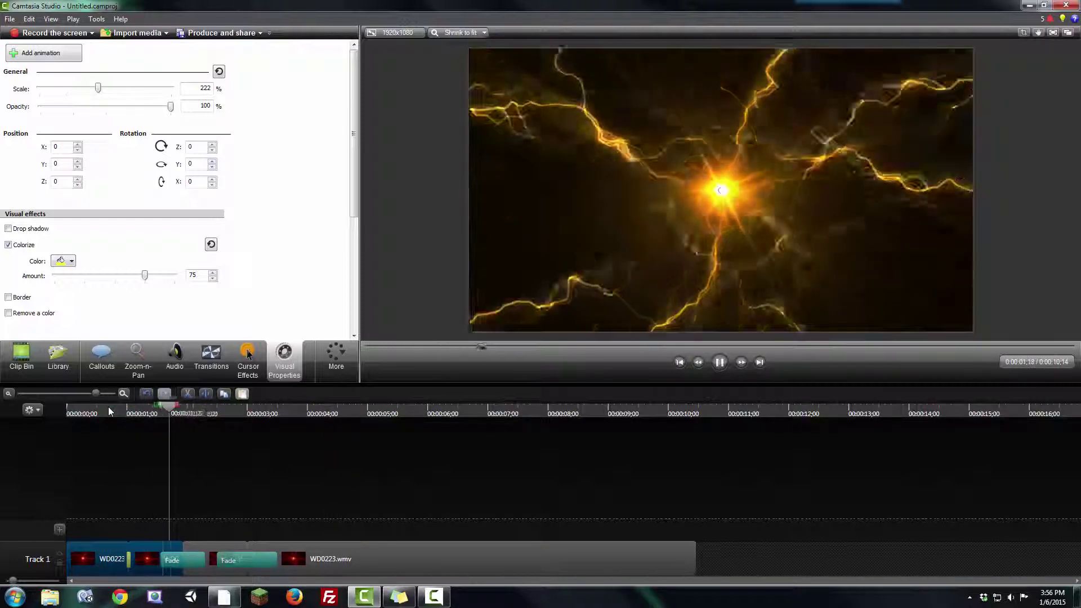
pyautogui.press('space')
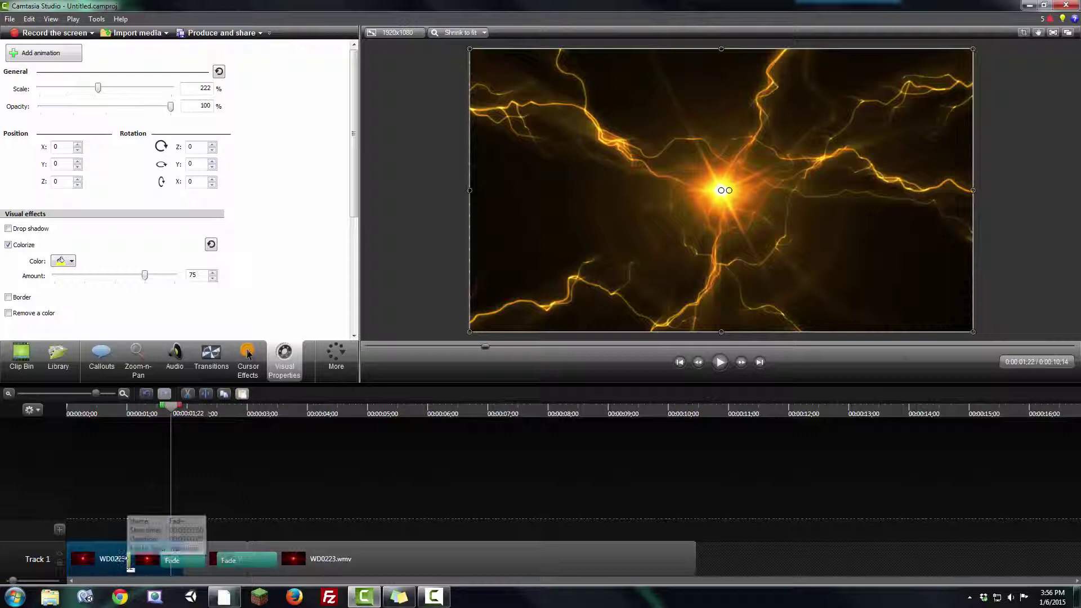
pyautogui.click(126, 558)
pyautogui.click(100, 414)
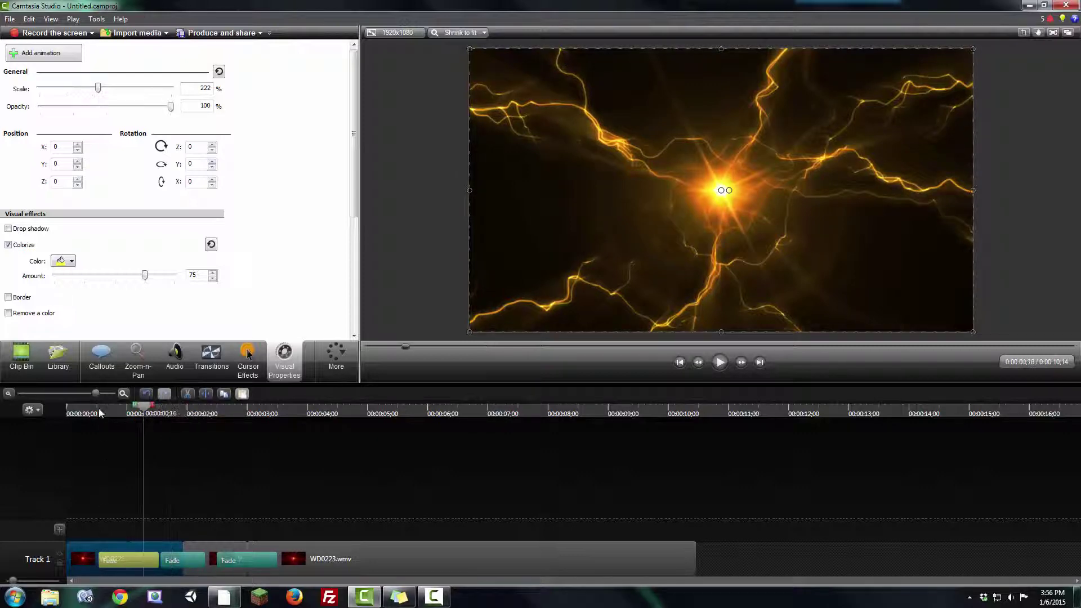
pyautogui.press('space')
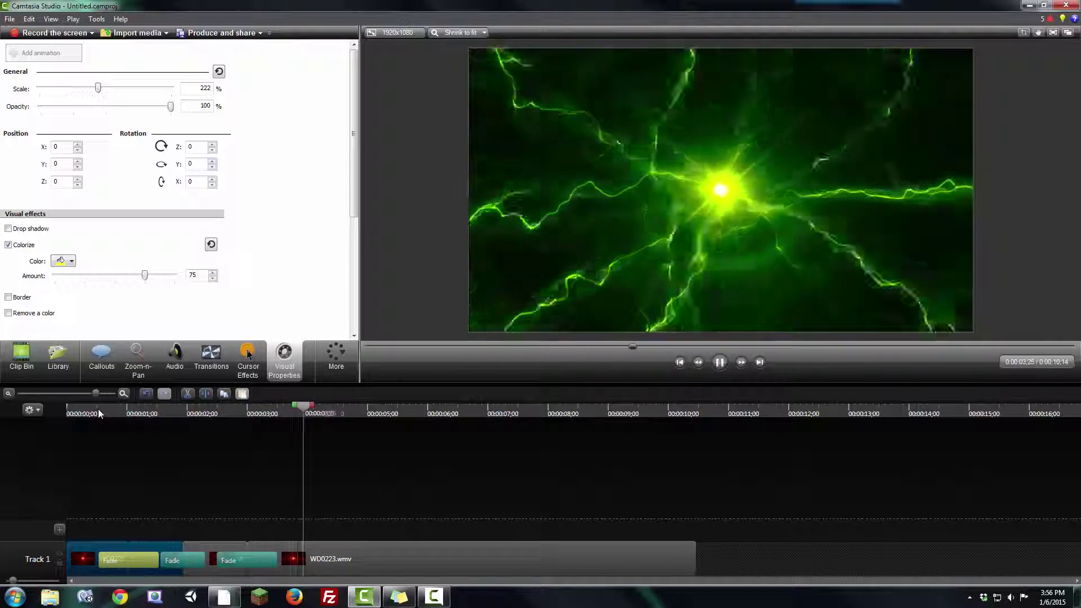
pyautogui.press('space')
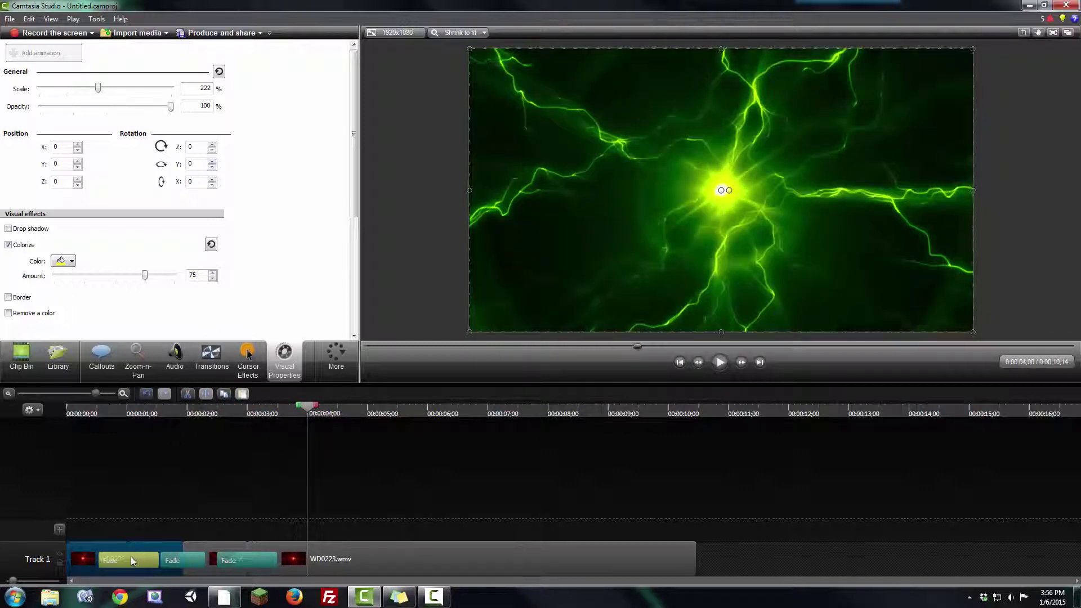
# - Put Fade through black on all three transitions on Track 1
pyautogui.click(209, 356)
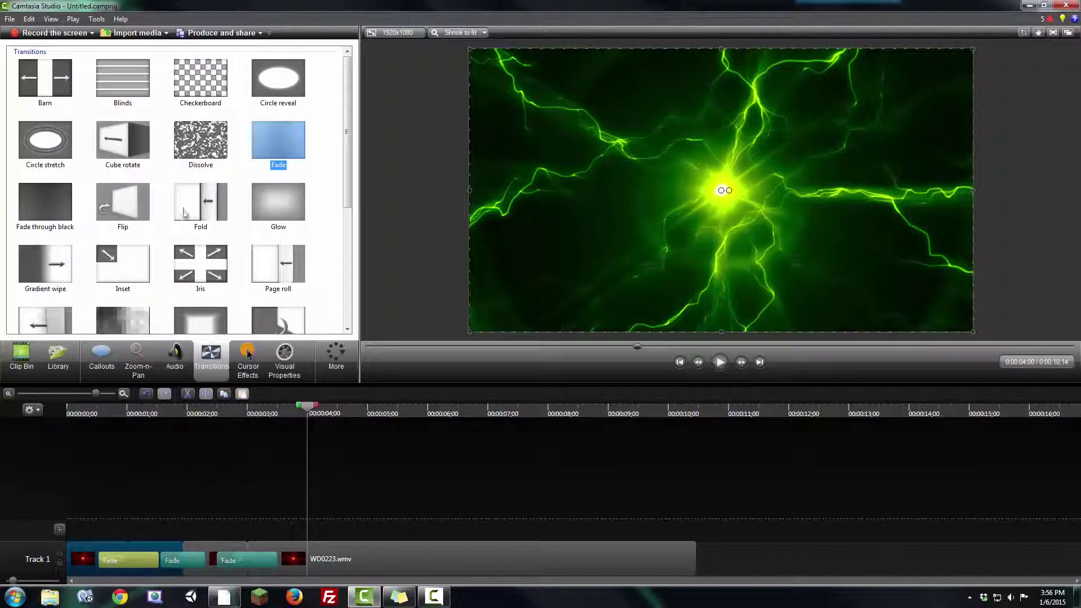
pyautogui.moveTo(46, 202); pyautogui.dragTo(128, 564)
pyautogui.moveTo(42, 212); pyautogui.dragTo(183, 562)
pyautogui.moveTo(28, 203); pyautogui.dragTo(247, 560)
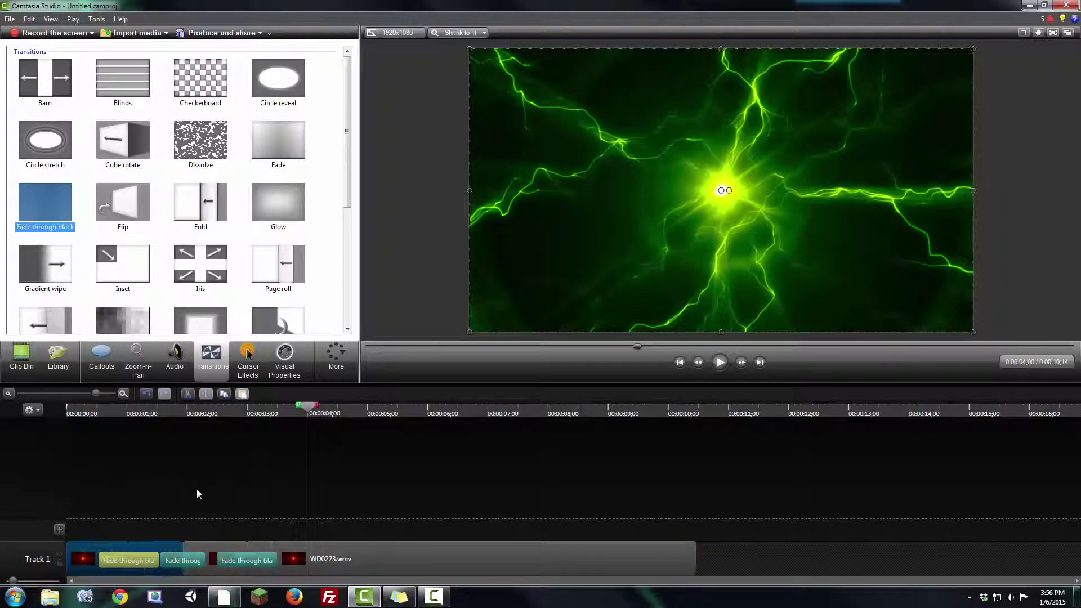
# - Play the video from near the start to preview the new transitions
pyautogui.click(95, 428)
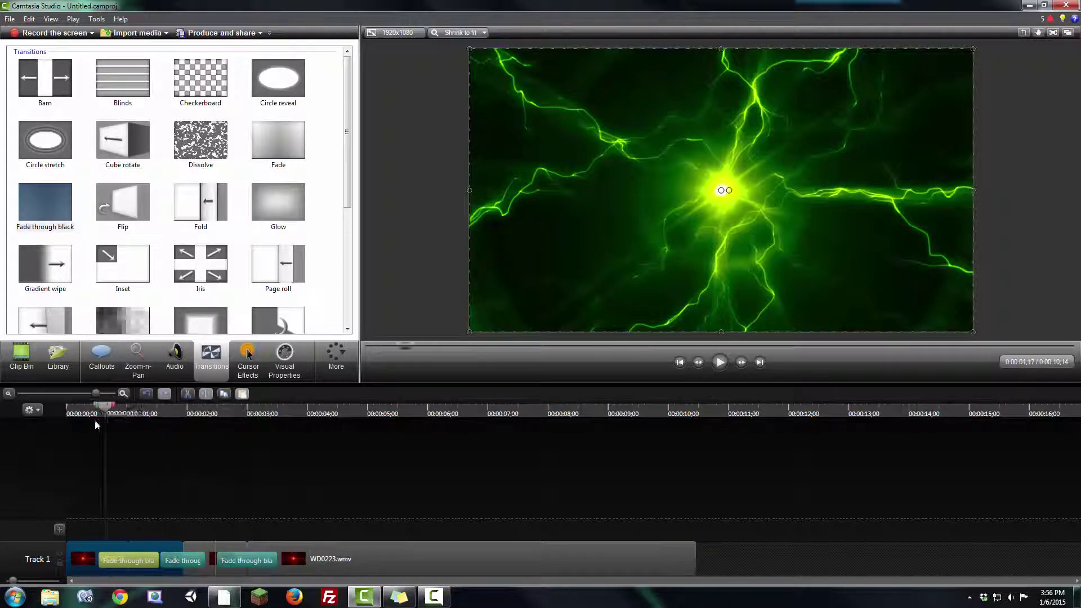
pyautogui.press('space')
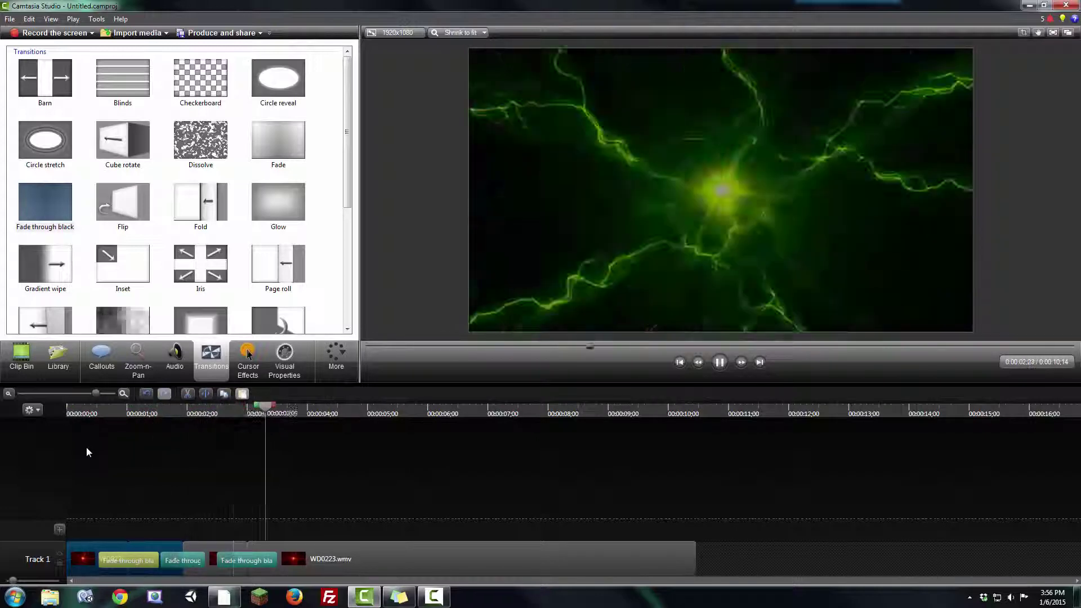
pyautogui.press('space')
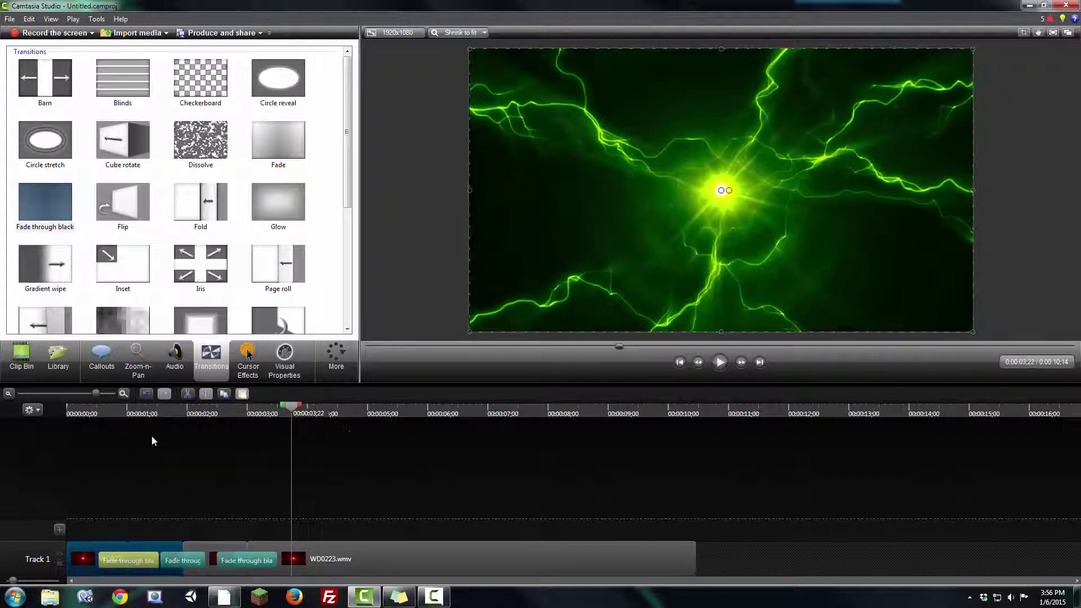